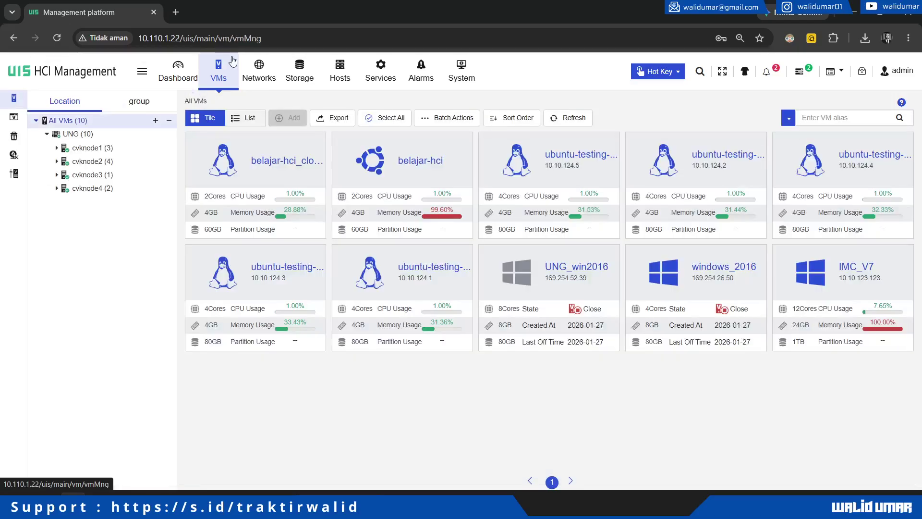
Step: Open the details of the ubuntu-testing-ung__005 VM and expand the VM lists of hosts cvknode1 and cvknode2
{"action": "left_click", "coordinate": [575, 156]}
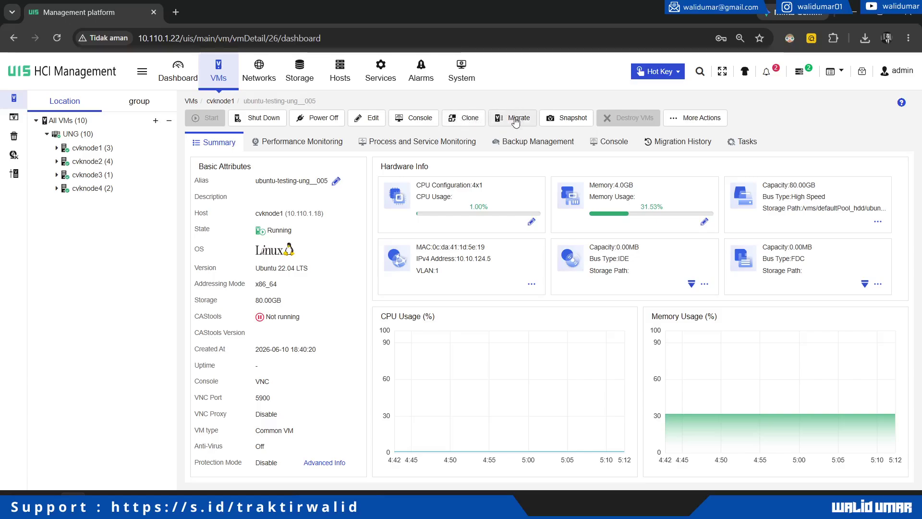
{"action": "left_click", "coordinate": [56, 149]}
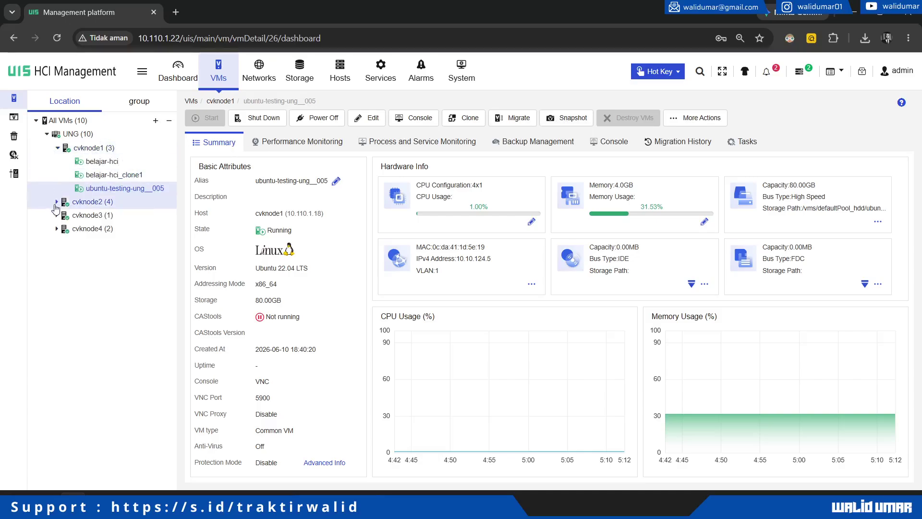
{"action": "left_click", "coordinate": [57, 202]}
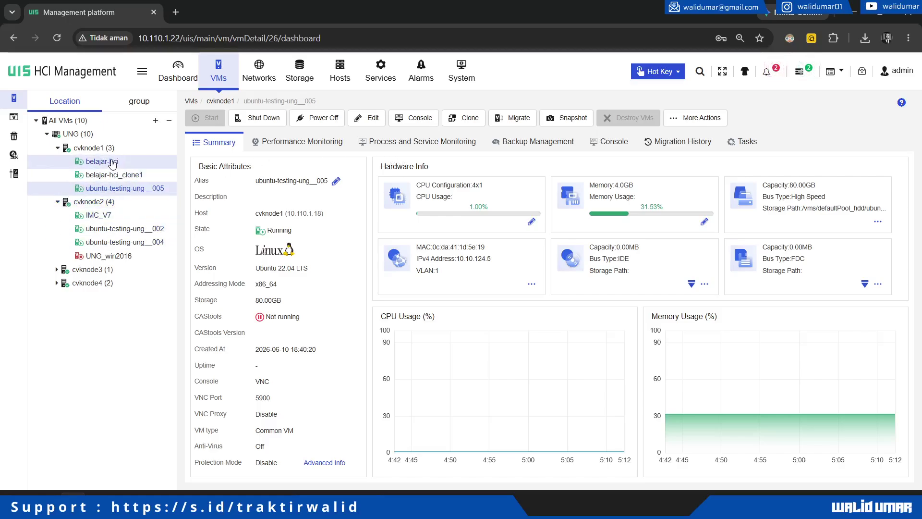
Step: Shut down the belajar-hci VM on host cvknode1 and confirm the shutdown
{"action": "left_click", "coordinate": [118, 175]}
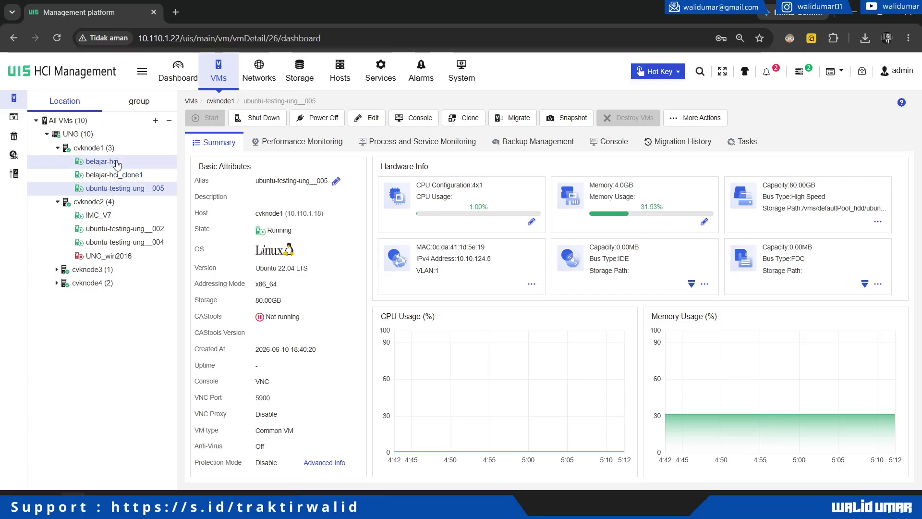
{"action": "left_click", "coordinate": [116, 162]}
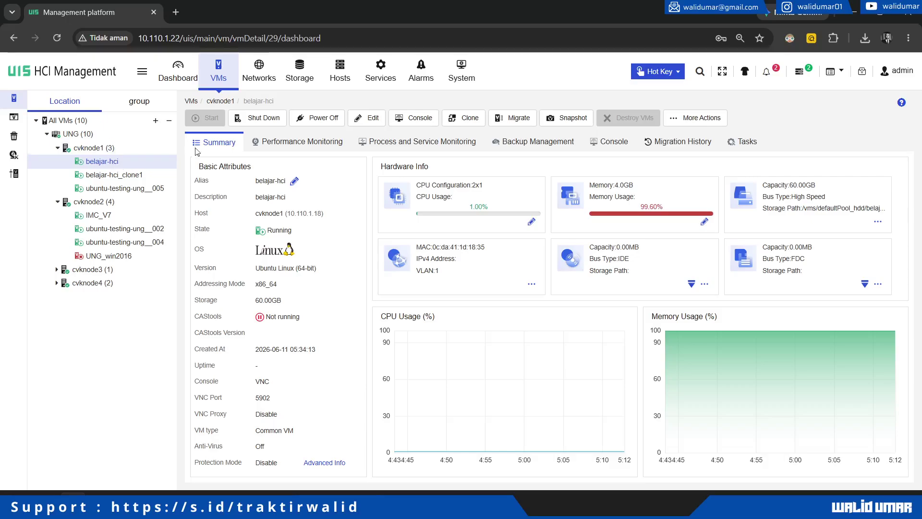
{"action": "left_click", "coordinate": [266, 126]}
{"action": "left_click", "coordinate": [478, 312]}
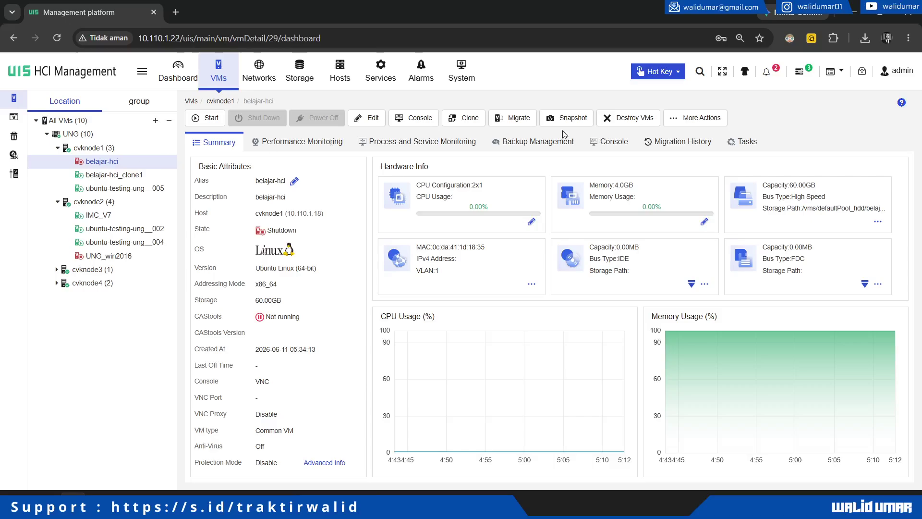
Step: Start a Clone to Template operation for the belajar-hci VM and name the template belajar-clonning
{"action": "left_click", "coordinate": [678, 122]}
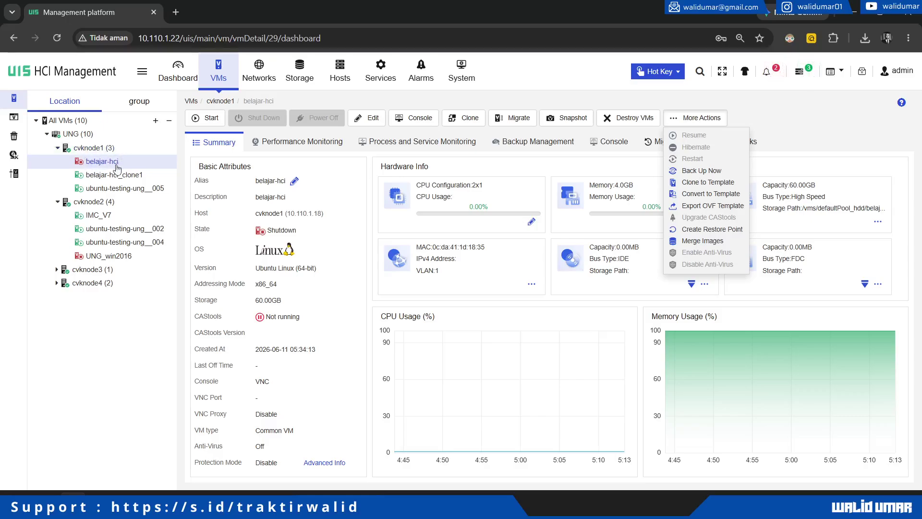
{"action": "left_click", "coordinate": [713, 185]}
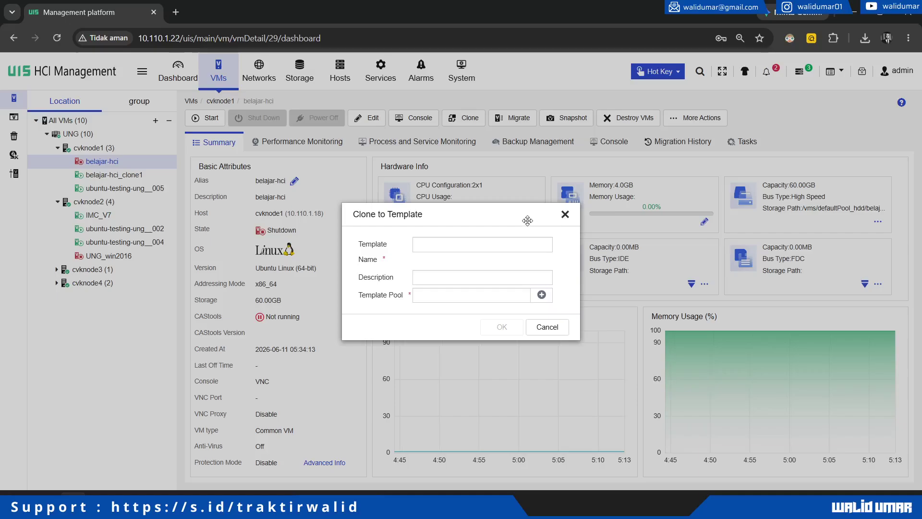
{"action": "left_click", "coordinate": [470, 245]}
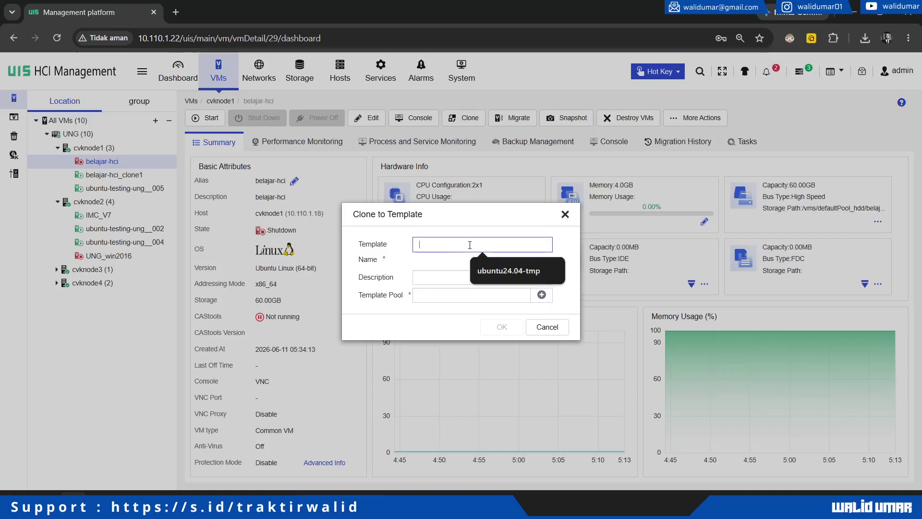
{"action": "type", "text": "bela"}
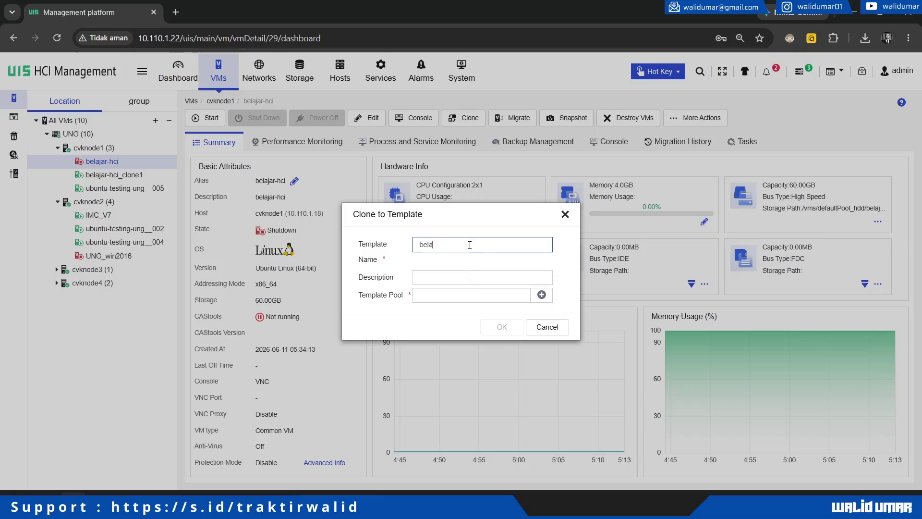
{"action": "type", "text": "jar-clonnin"}
{"action": "key", "text": "BackSpace"}
{"action": "type", "text": "ing"}
{"action": "key", "text": "Tab"}
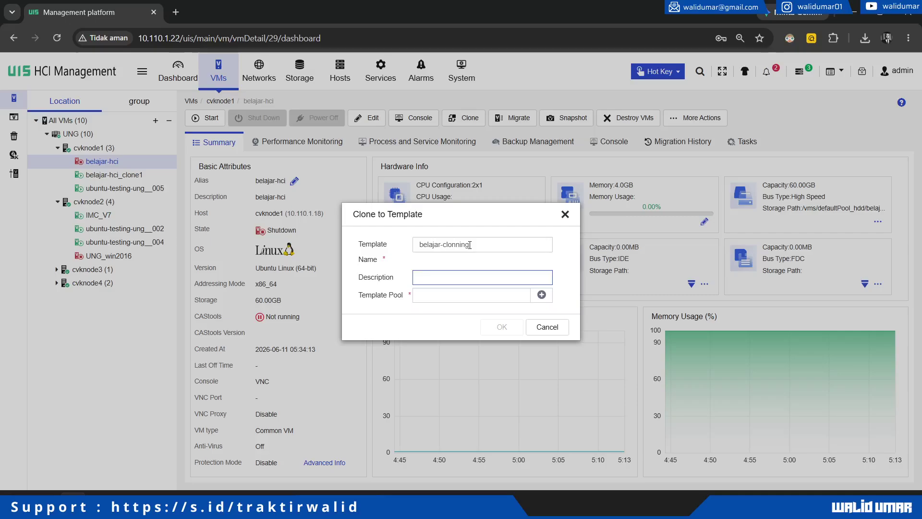
Step: Assign the shared-directory template pool under /vms/defaultPool_hdd, submit the template cloning and check its task progress
{"action": "left_click", "coordinate": [488, 300]}
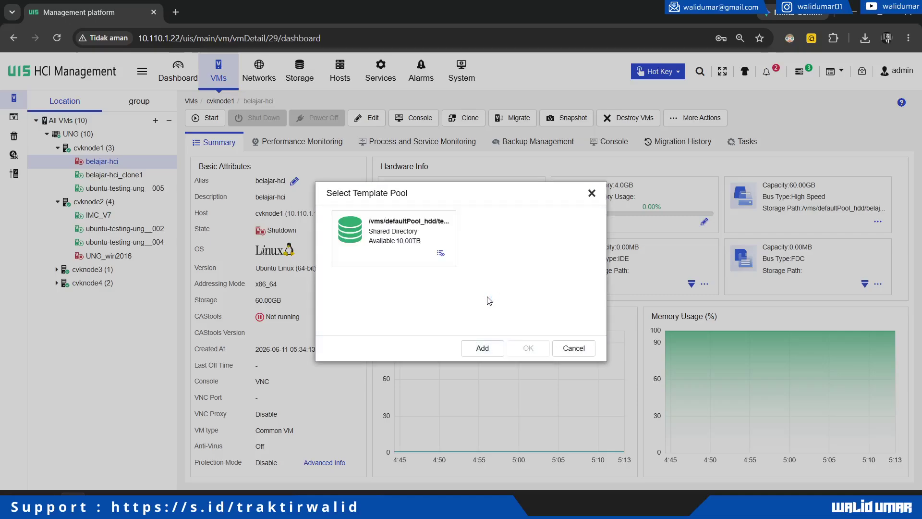
{"action": "left_click", "coordinate": [404, 243]}
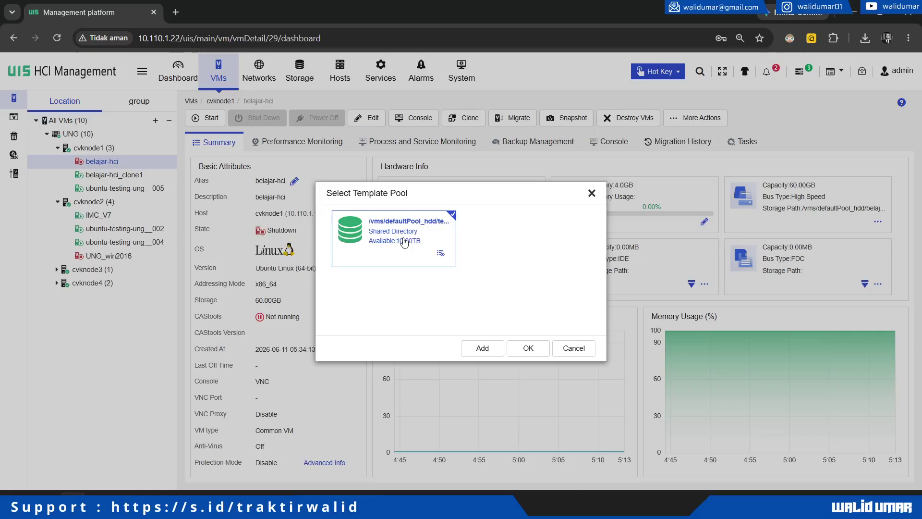
{"action": "left_click", "coordinate": [536, 355]}
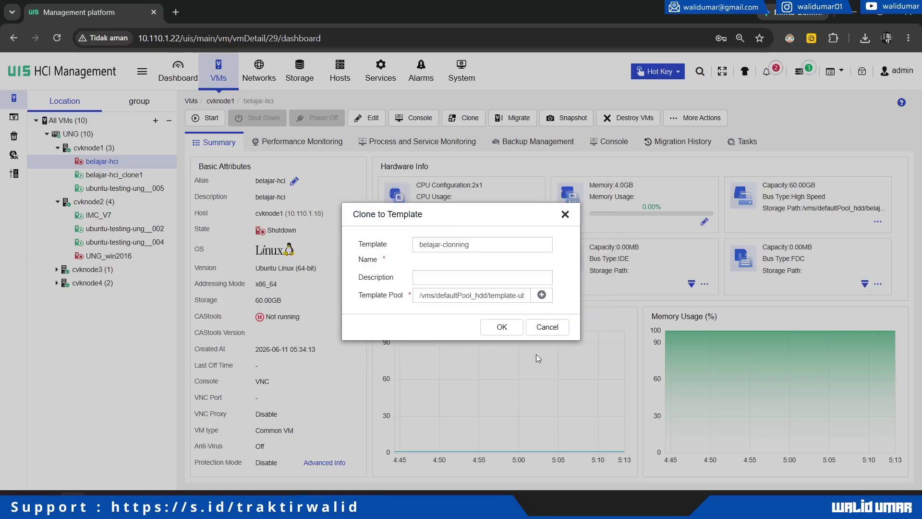
{"action": "left_click", "coordinate": [502, 327]}
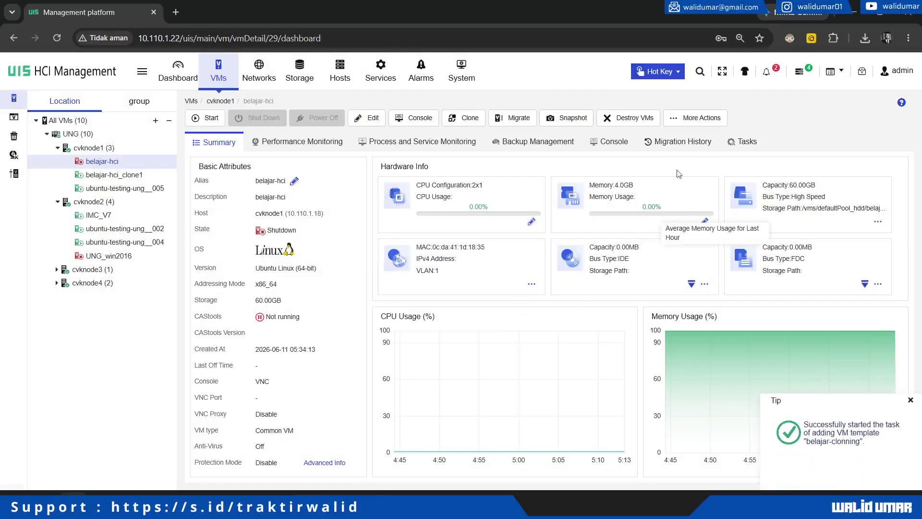
{"action": "left_click", "coordinate": [799, 73]}
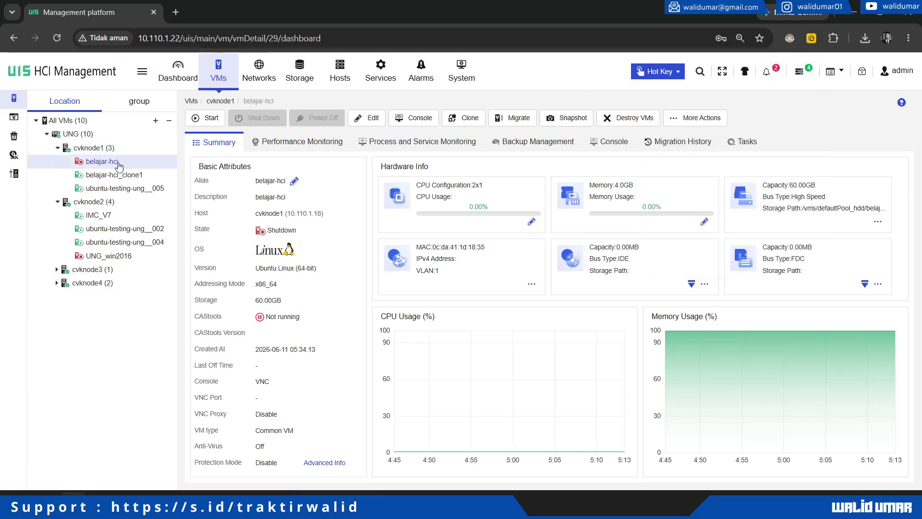
Step: Start a Convert to Template operation for the belajar-hci VM and name the template conver-template
{"action": "left_click", "coordinate": [692, 119]}
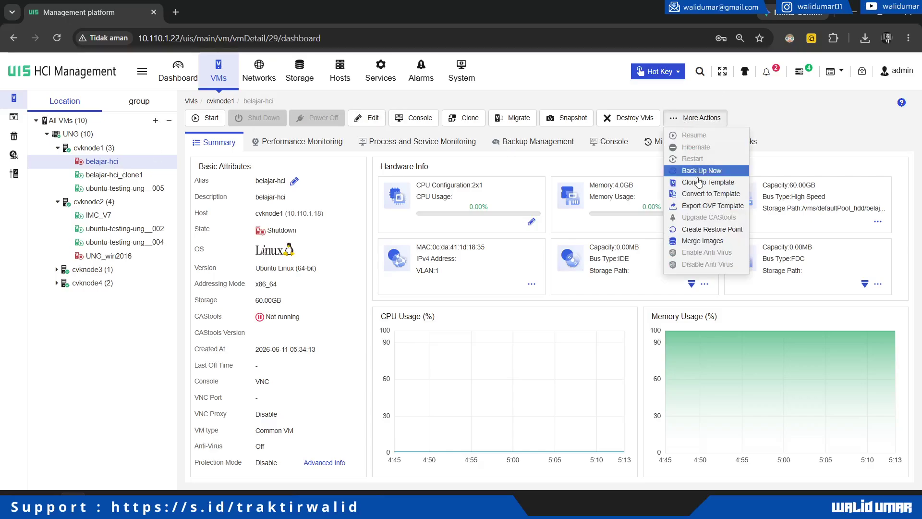
{"action": "left_click", "coordinate": [710, 194]}
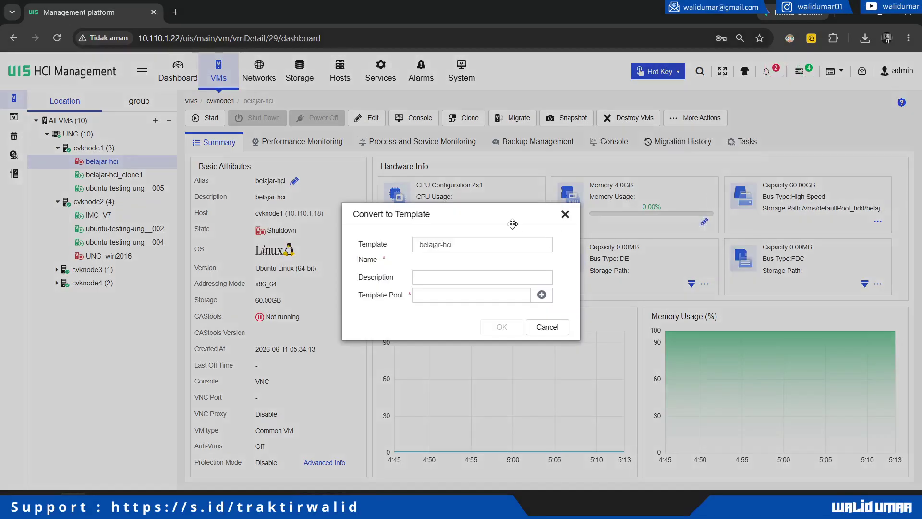
{"action": "left_click", "coordinate": [485, 250]}
{"action": "key", "text": "BackSpace"}
{"action": "key", "text": "BackSpace"}
{"action": "key", "text": "BackSpace"}
{"action": "key", "text": "BackSpace"}
{"action": "key", "text": "BackSpace"}
{"action": "key", "text": "BackSpace"}
{"action": "key", "text": "BackSpace"}
{"action": "key", "text": "BackSpace"}
{"action": "key", "text": "BackSpace"}
{"action": "key", "text": "BackSpace"}
{"action": "key", "text": "BackSpace"}
{"action": "type", "text": "clonin"}
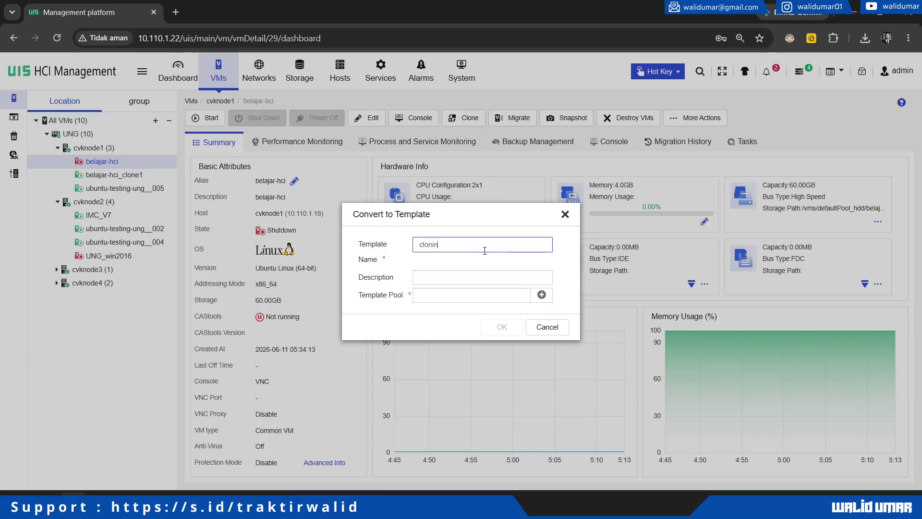
{"action": "type", "text": "ning-templa"}
{"action": "type", "text": "te"}
{"action": "key", "text": "ctrl+a"}
{"action": "type", "text": "conver-tem"}
{"action": "key", "text": "Tab"}
{"action": "key", "text": "Tab"}
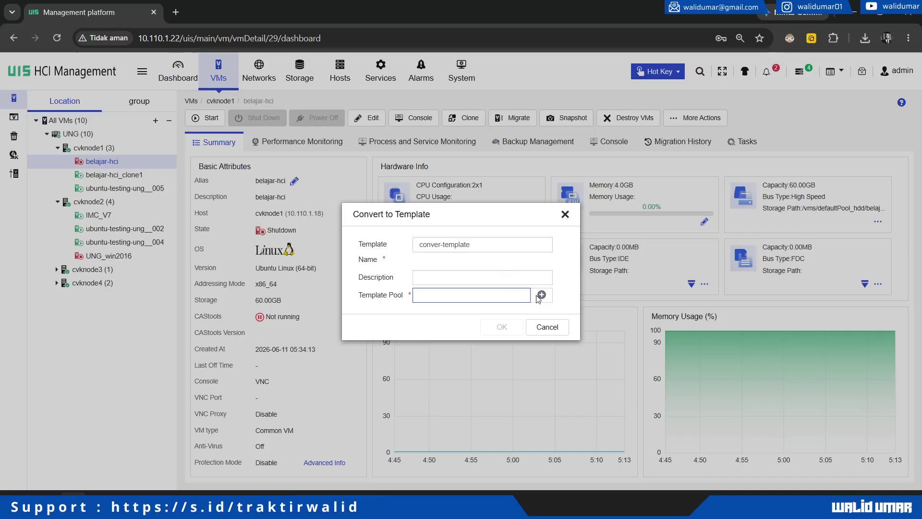
Step: Convert the VM into the shared-directory template pool under /vms/defaultPool_hdd, accepting its deletion, and check the task list
{"action": "left_click", "coordinate": [542, 295]}
{"action": "left_click", "coordinate": [408, 251]}
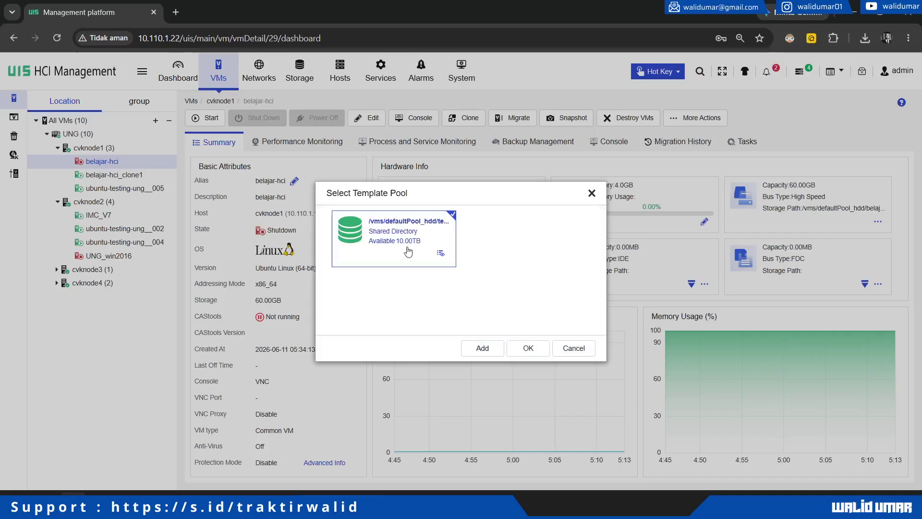
{"action": "left_click", "coordinate": [527, 349]}
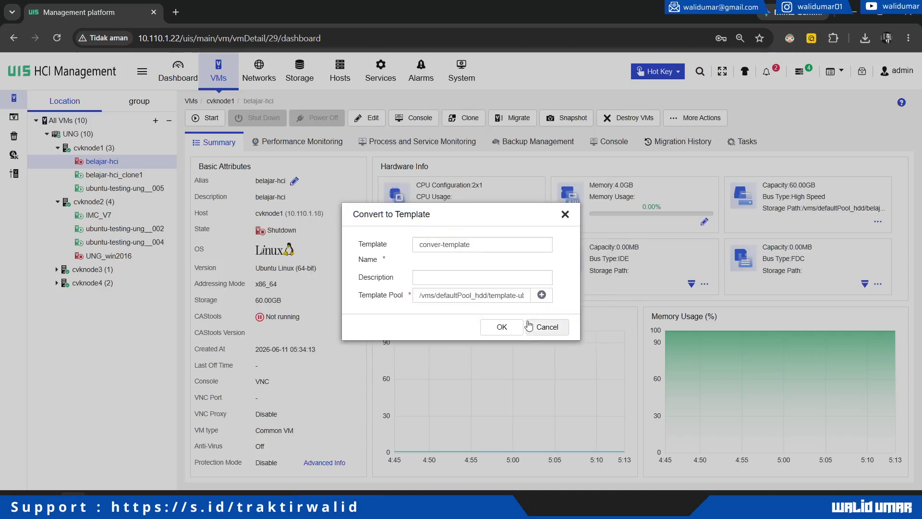
{"action": "left_click", "coordinate": [502, 326]}
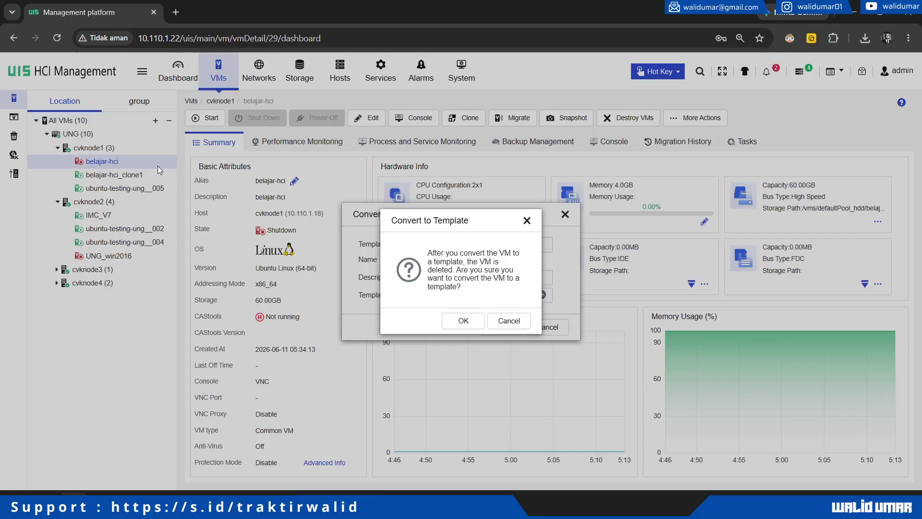
{"action": "left_click", "coordinate": [463, 329]}
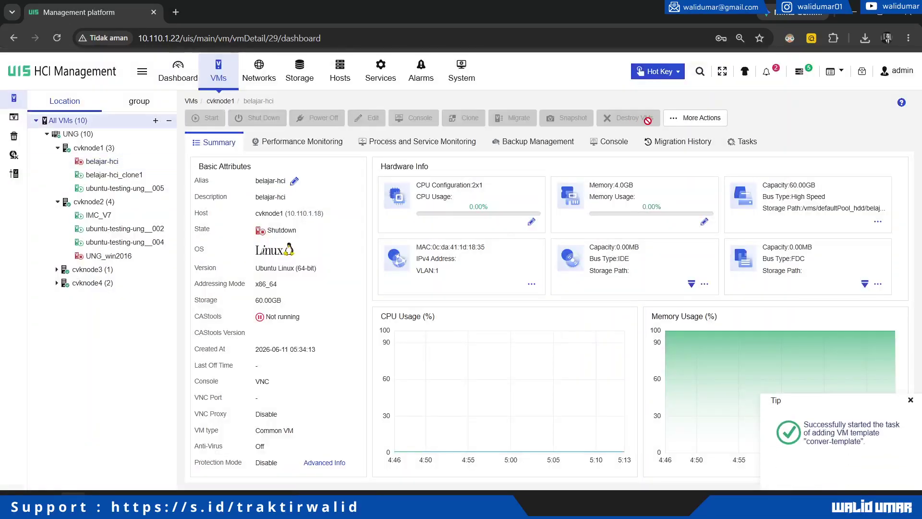
{"action": "left_click", "coordinate": [799, 73]}
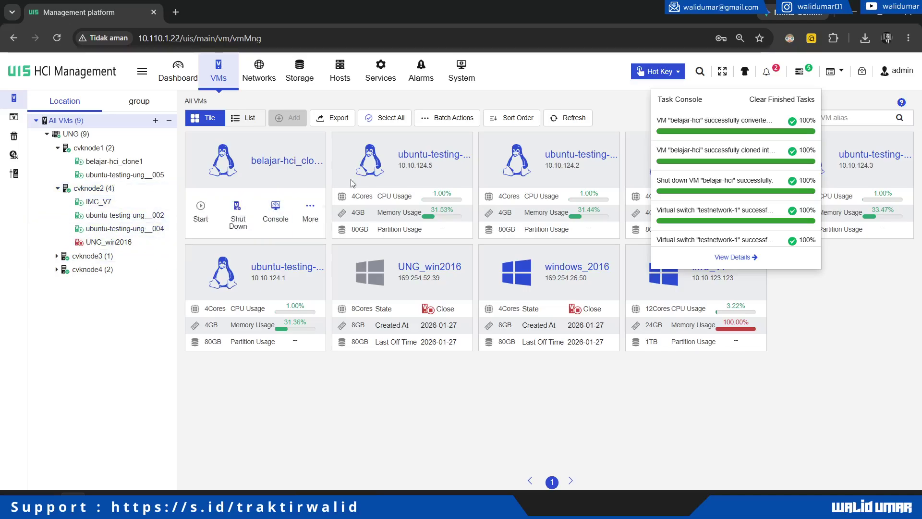
{"action": "mouse_move", "coordinate": [405, 198]}
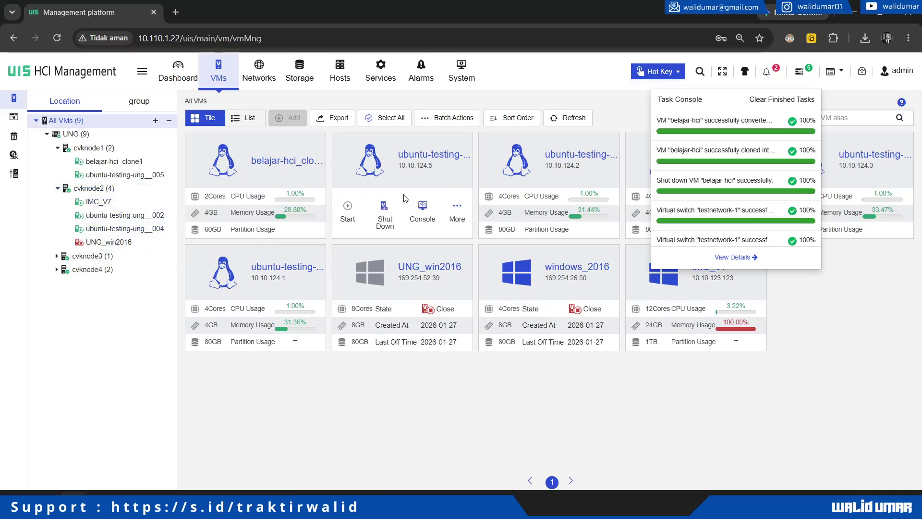
Step: Start adding VMs to the UNG cluster with Deploy from Template, using conver-template as the source
{"action": "left_click", "coordinate": [79, 134]}
{"action": "left_click", "coordinate": [57, 188]}
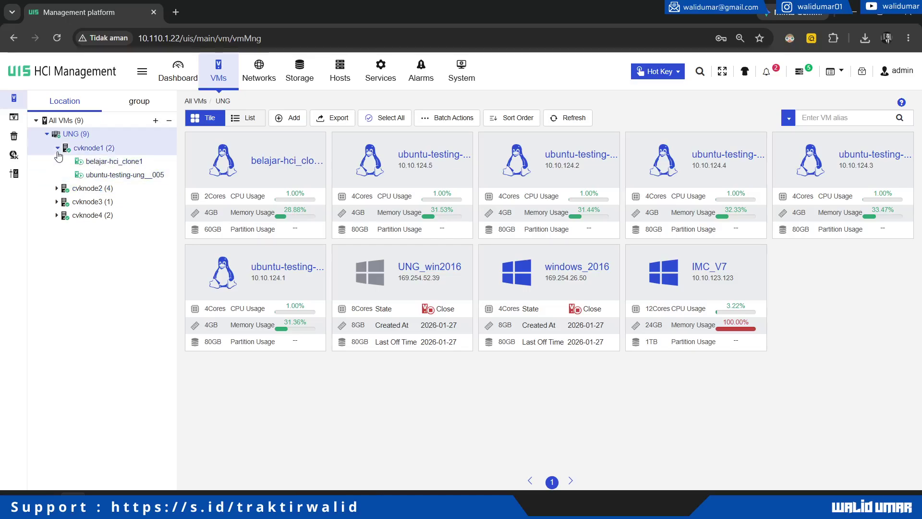
{"action": "left_click", "coordinate": [58, 147]}
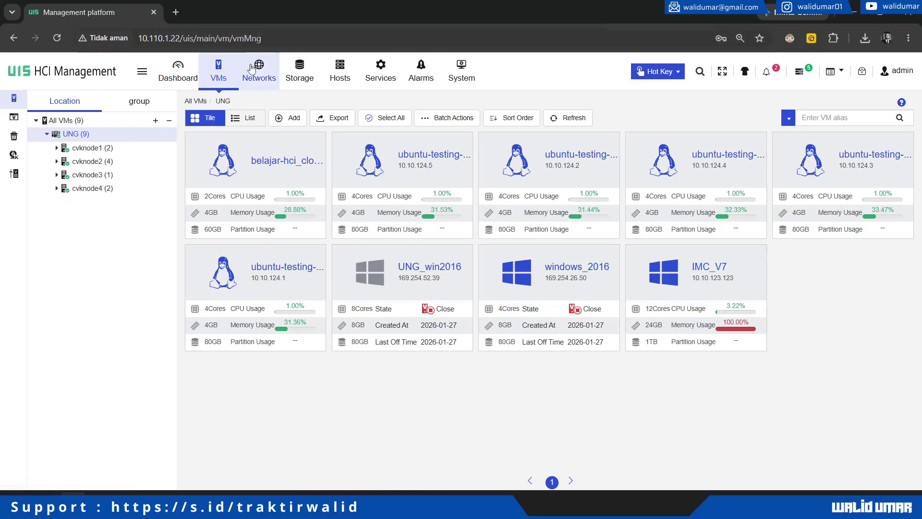
{"action": "left_click", "coordinate": [293, 118]}
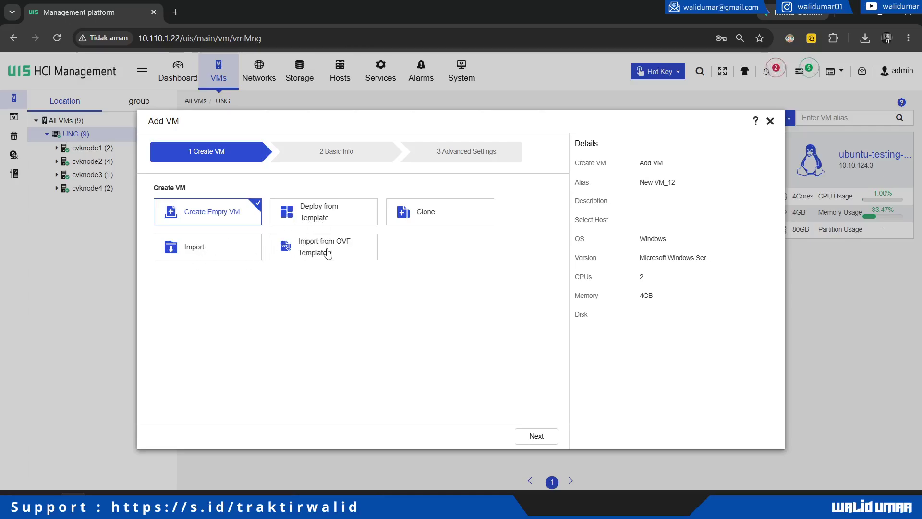
{"action": "left_click", "coordinate": [327, 222]}
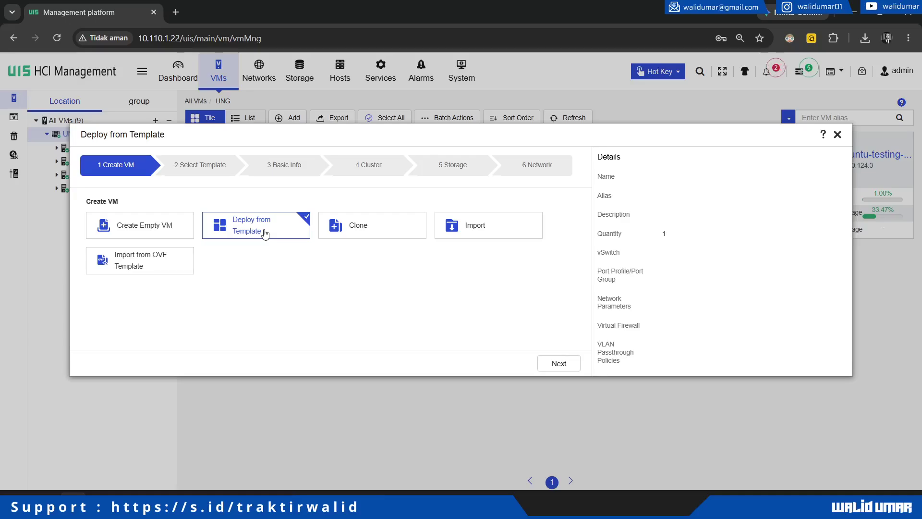
{"action": "left_click", "coordinate": [560, 363]}
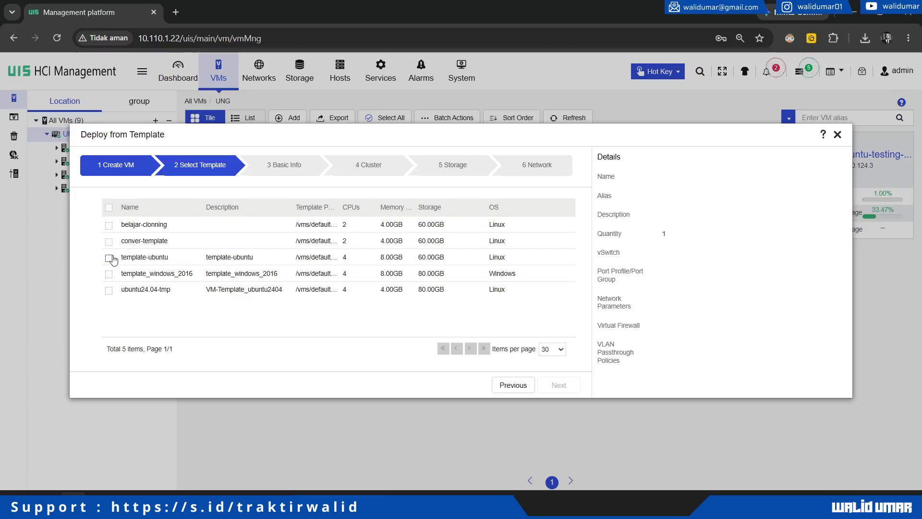
{"action": "left_click", "coordinate": [109, 241]}
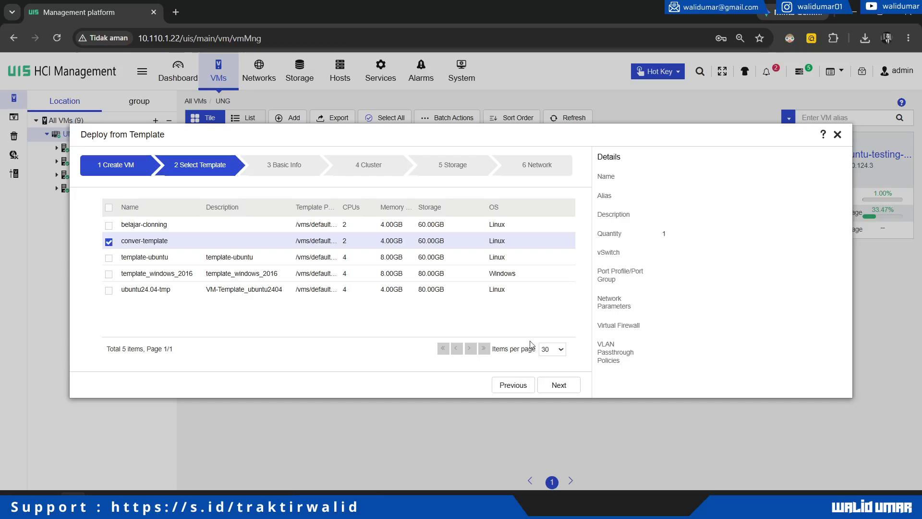
{"action": "left_click", "coordinate": [569, 390]}
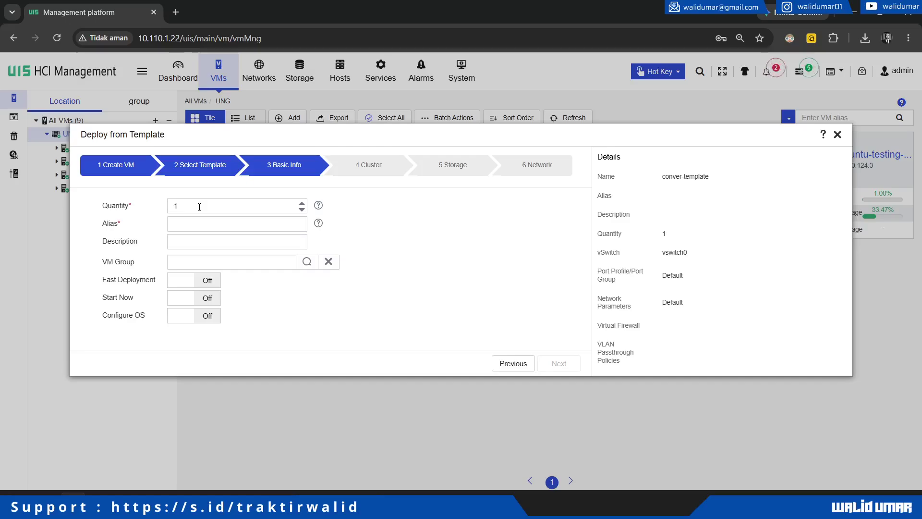
Step: Set the deployment quantity to 4 with the alias prefix vm-belajar-h3c_ and enable Start Now
{"action": "left_click", "coordinate": [302, 204]}
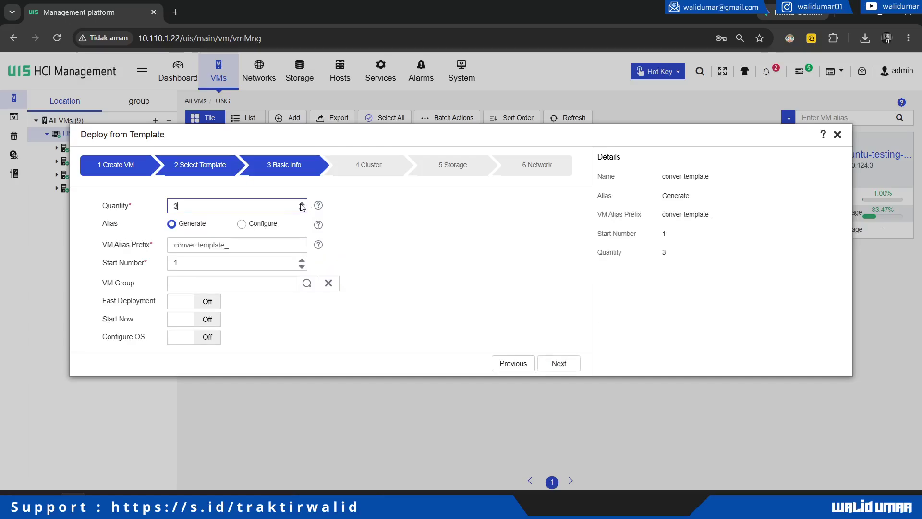
{"action": "left_click_drag", "start_coordinate": [223, 247], "coordinate": [154, 249]}
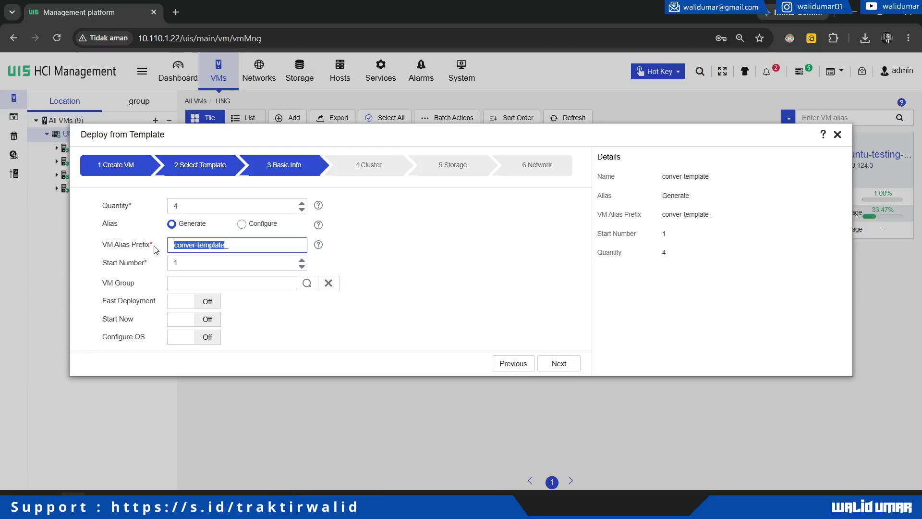
{"action": "type", "text": "vm-b"}
{"action": "type", "text": "elaja"}
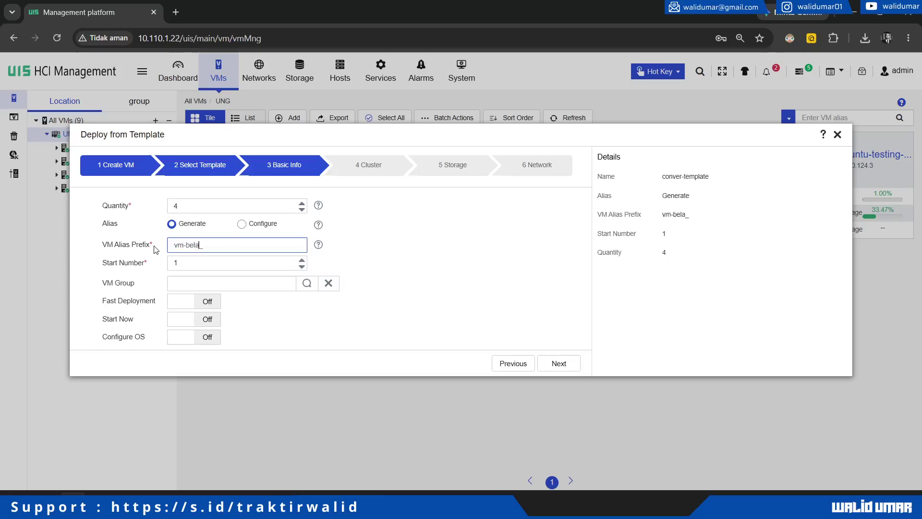
{"action": "type", "text": "r-h3c"}
{"action": "key", "text": "Tab"}
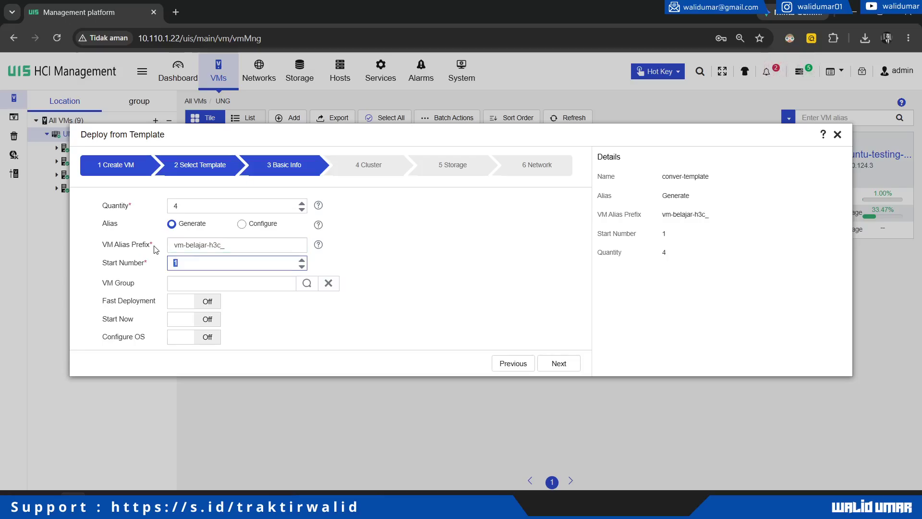
{"action": "left_click", "coordinate": [191, 322]}
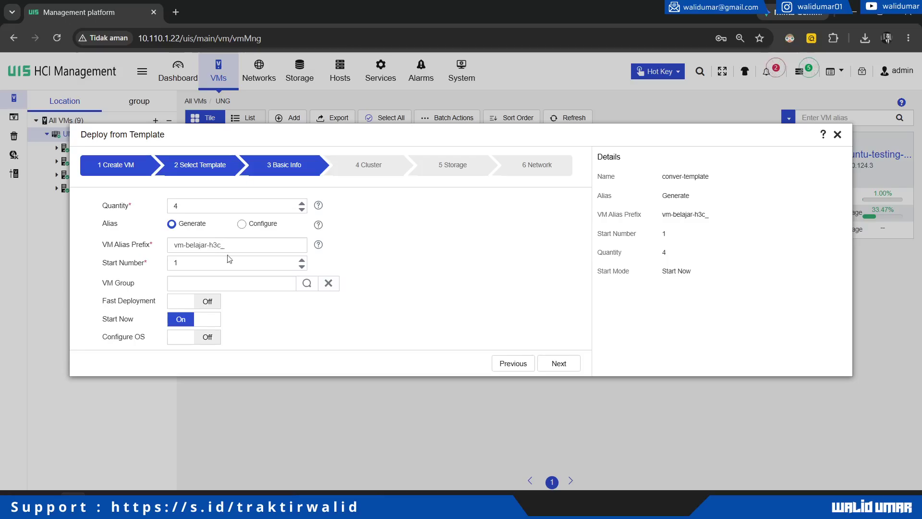
{"action": "left_click", "coordinate": [557, 365]}
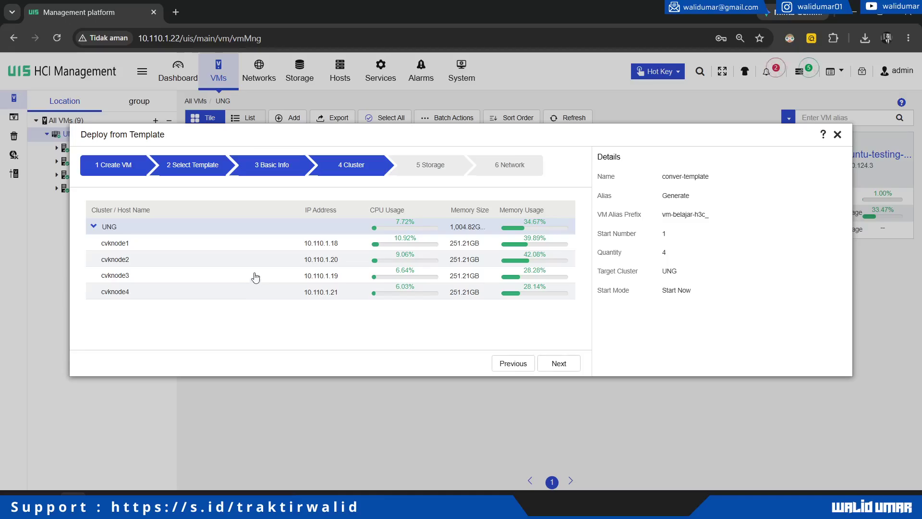
Step: Target the UNG cluster and the defaultPool_hdd storage pool, keep the default network settings, and submit the deployment
{"action": "left_click", "coordinate": [243, 250]}
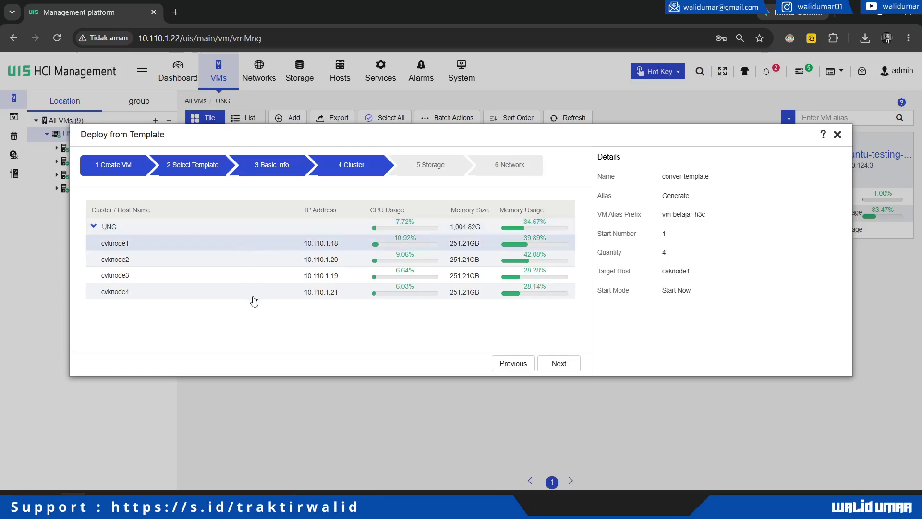
{"action": "left_click", "coordinate": [190, 231]}
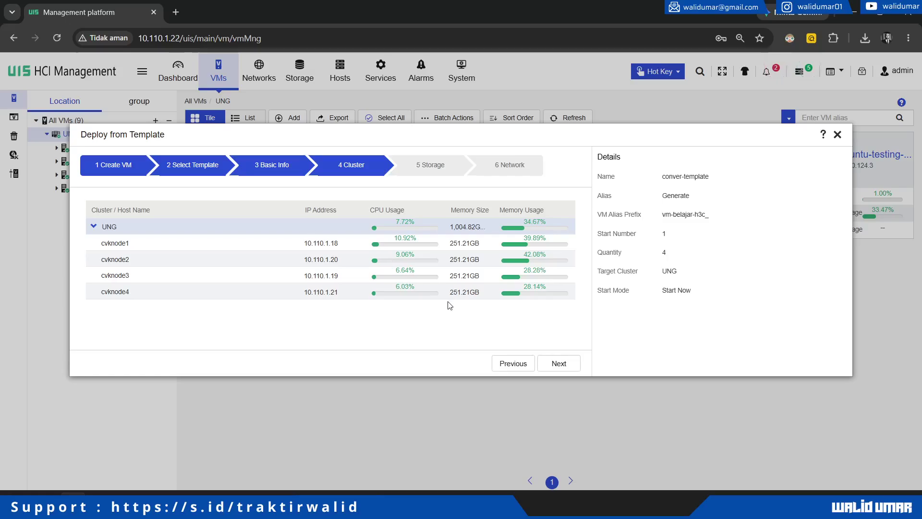
{"action": "left_click", "coordinate": [563, 369]}
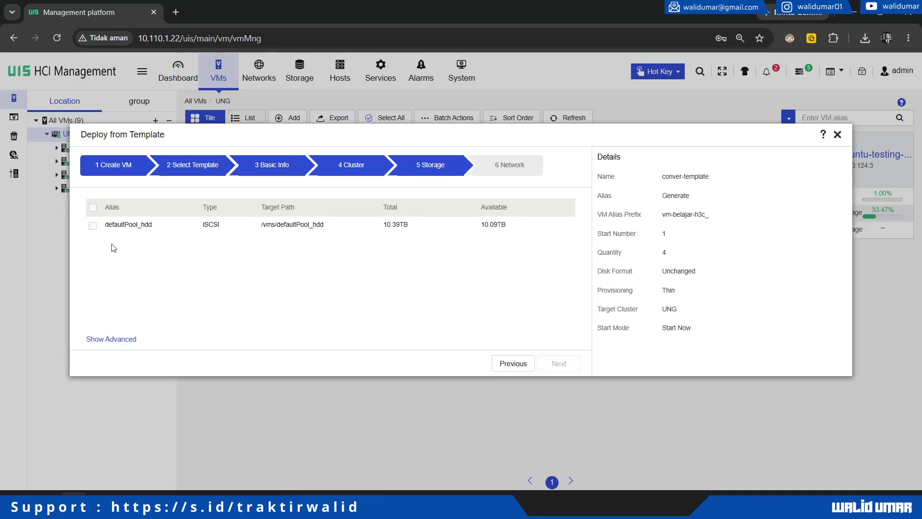
{"action": "left_click", "coordinate": [93, 227]}
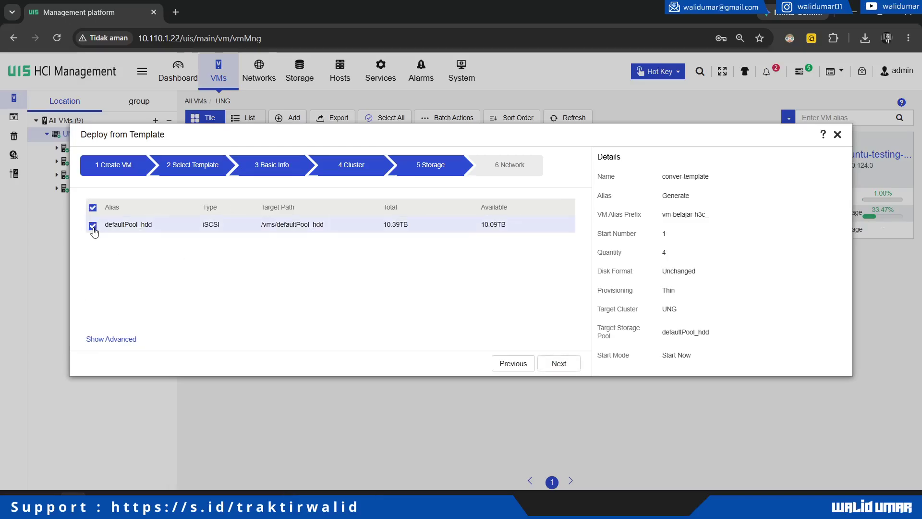
{"action": "left_click", "coordinate": [559, 365]}
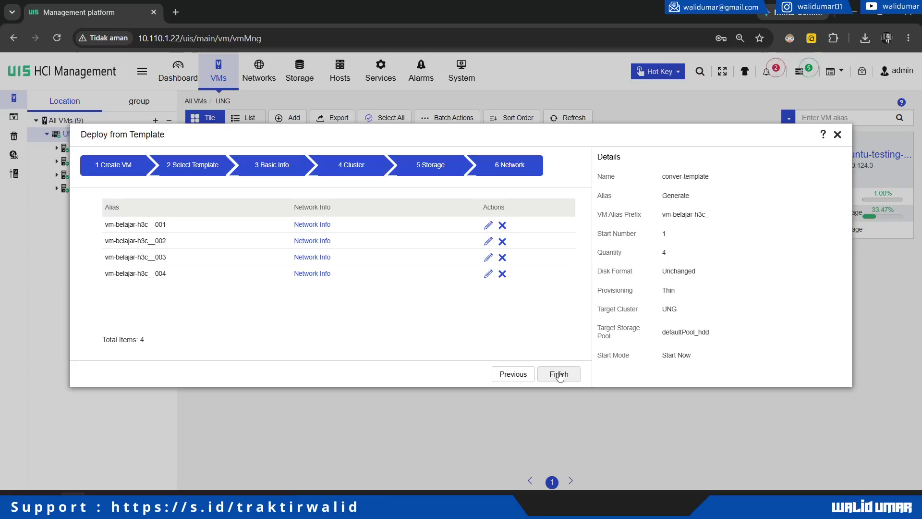
{"action": "left_click", "coordinate": [560, 374]}
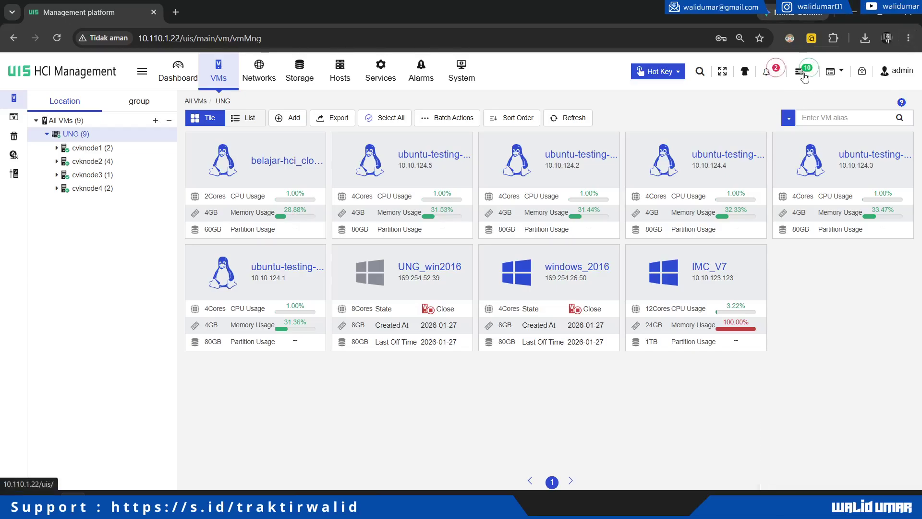
Step: Check the progress of the vm-belajar-h3c deployment and startup tasks in the Task Console
{"action": "left_click", "coordinate": [803, 74]}
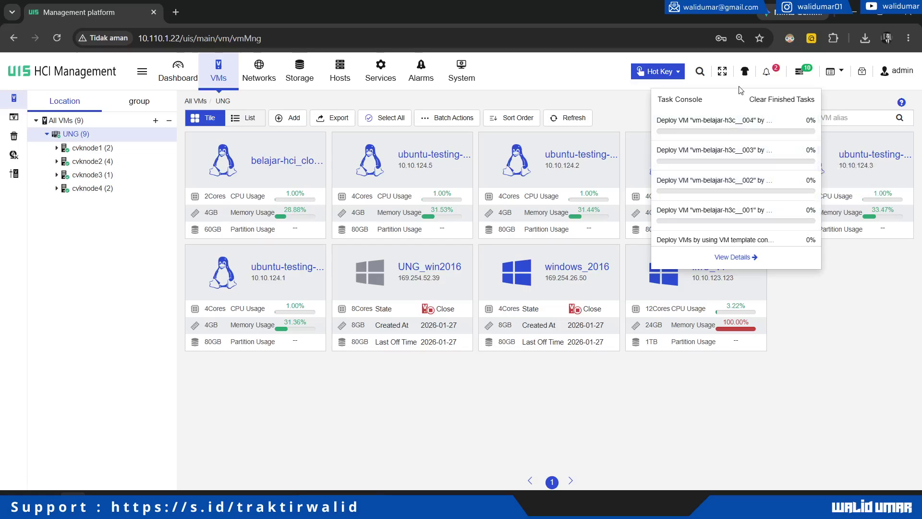
{"action": "scroll", "coordinate": [752, 156], "scroll_direction": "down", "scroll_amount": 2}
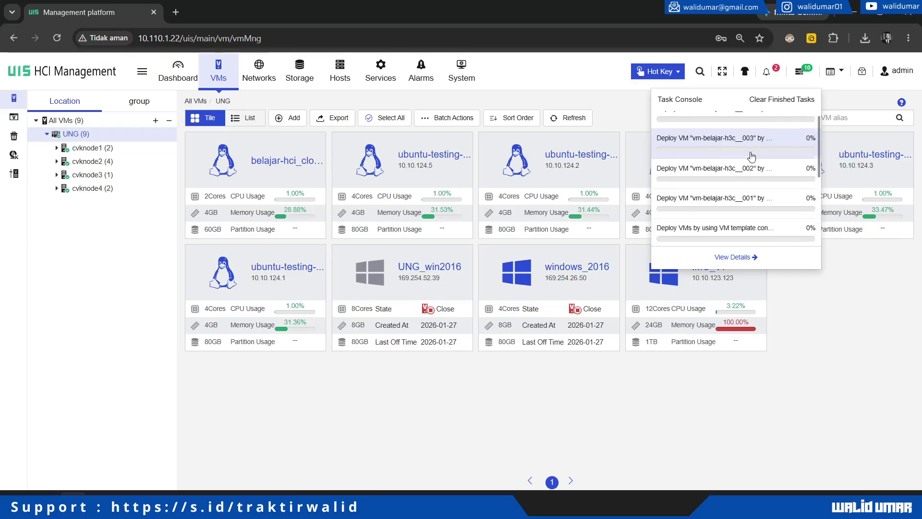
{"action": "scroll", "coordinate": [752, 157], "scroll_direction": "up", "scroll_amount": 1}
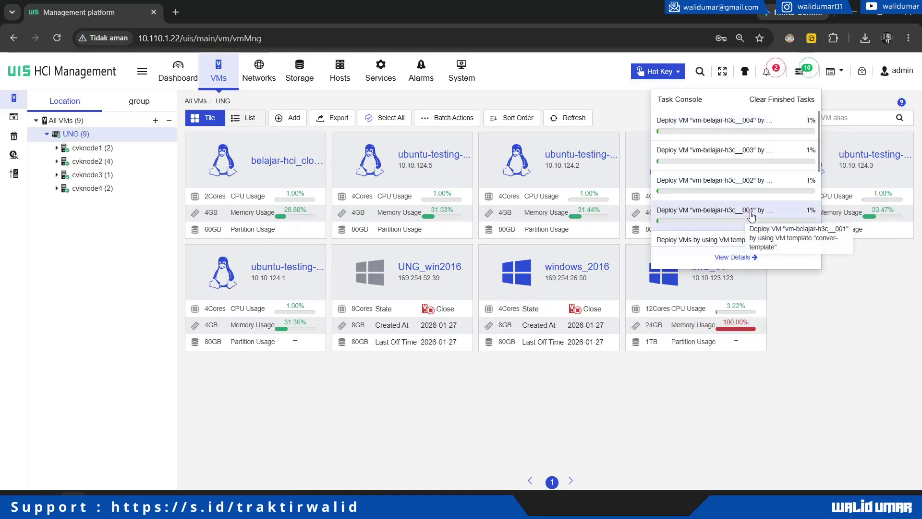
{"action": "scroll", "coordinate": [772, 227], "scroll_direction": "down", "scroll_amount": 1}
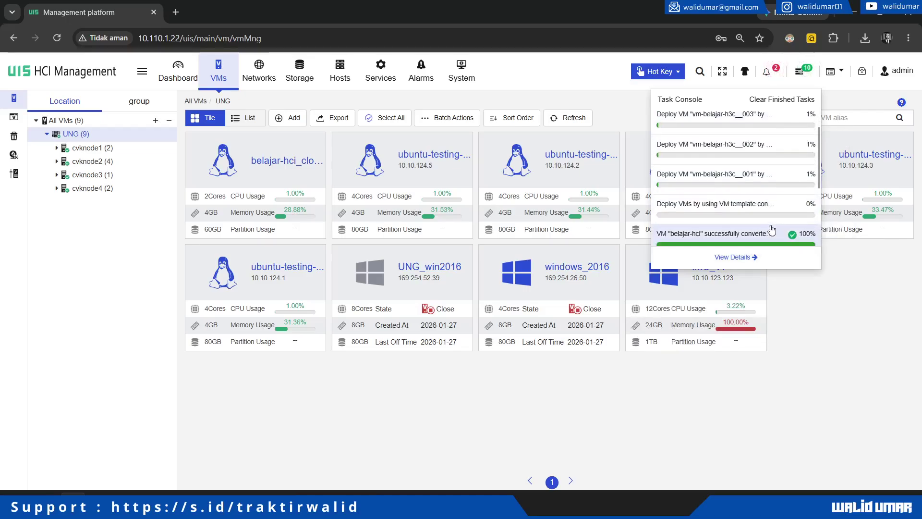
{"action": "scroll", "coordinate": [772, 229], "scroll_direction": "up", "scroll_amount": 1}
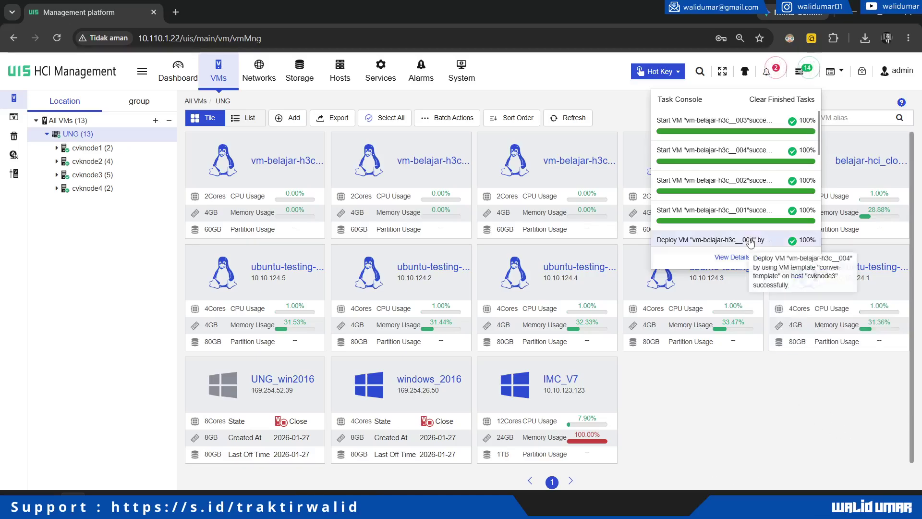
{"action": "scroll", "coordinate": [739, 151], "scroll_direction": "down", "scroll_amount": 2}
{"action": "scroll", "coordinate": [739, 151], "scroll_direction": "up", "scroll_amount": 2}
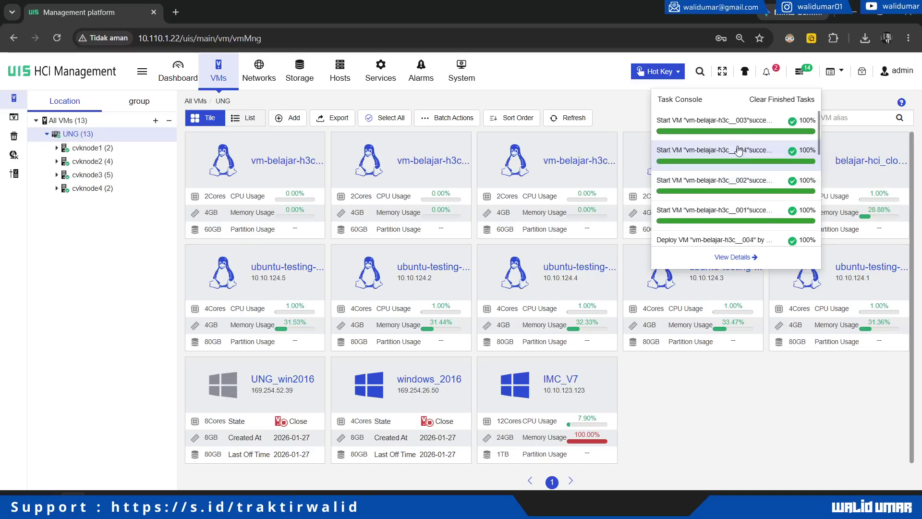
{"action": "left_click", "coordinate": [767, 392]}
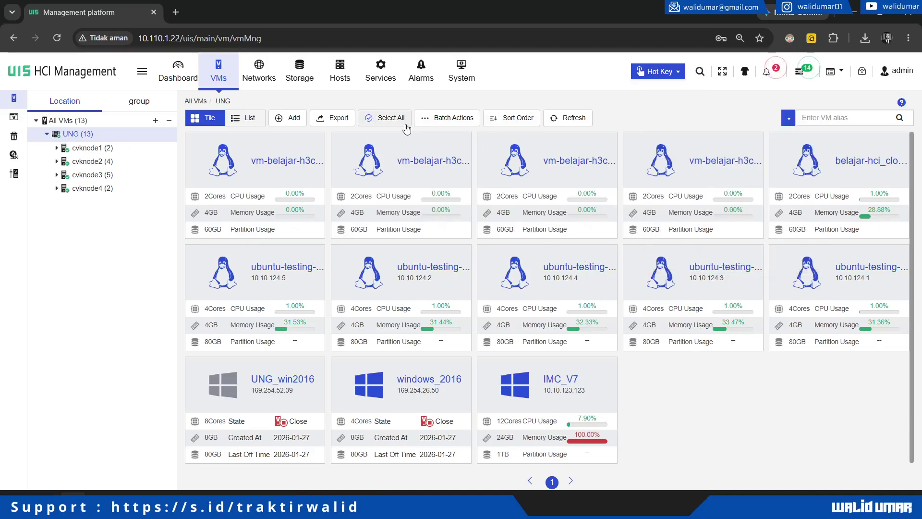
Step: Show the UNG VMs as a list with a wider Alias column, and view the console of vm-belajar-h3c__001
{"action": "left_click", "coordinate": [248, 123]}
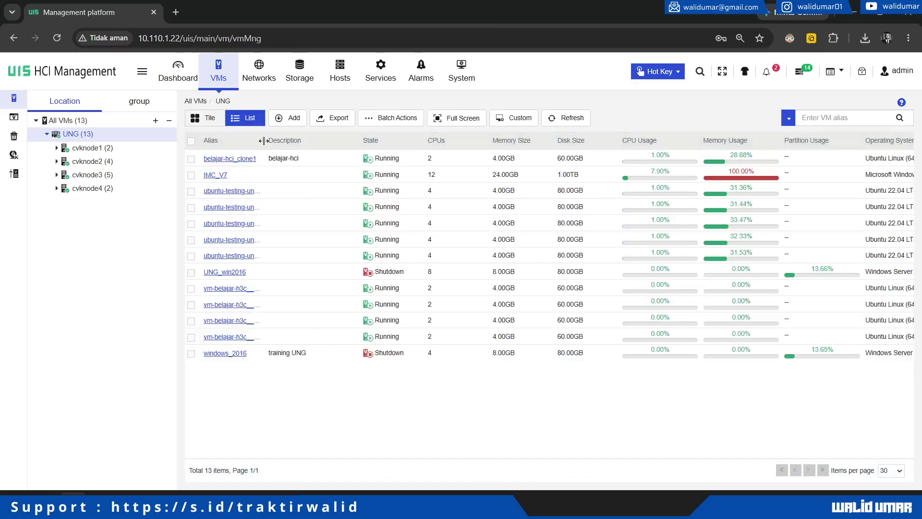
{"action": "left_click_drag", "start_coordinate": [265, 139], "coordinate": [318, 142]}
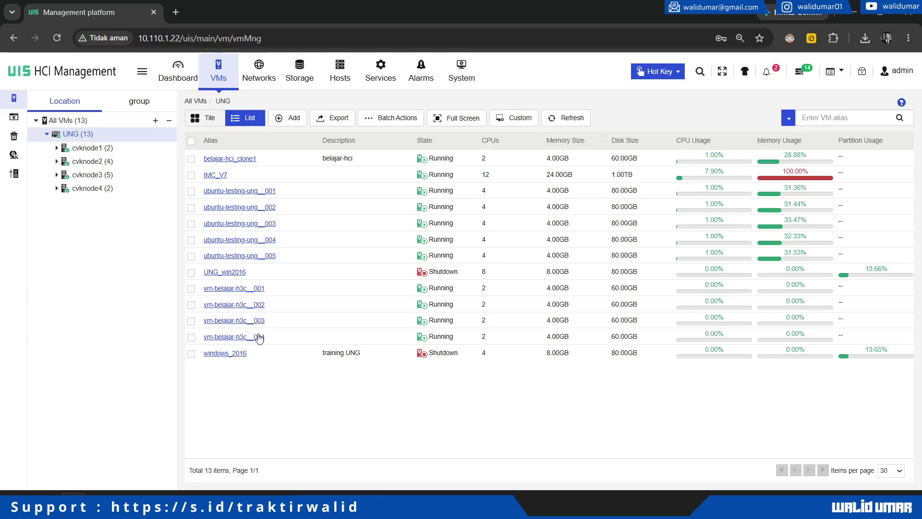
{"action": "left_click", "coordinate": [244, 290]}
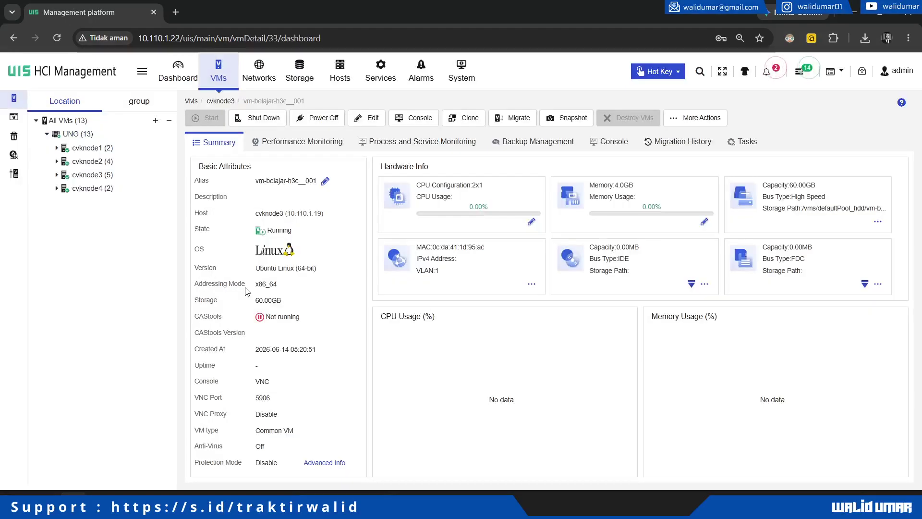
{"action": "left_click", "coordinate": [408, 120]}
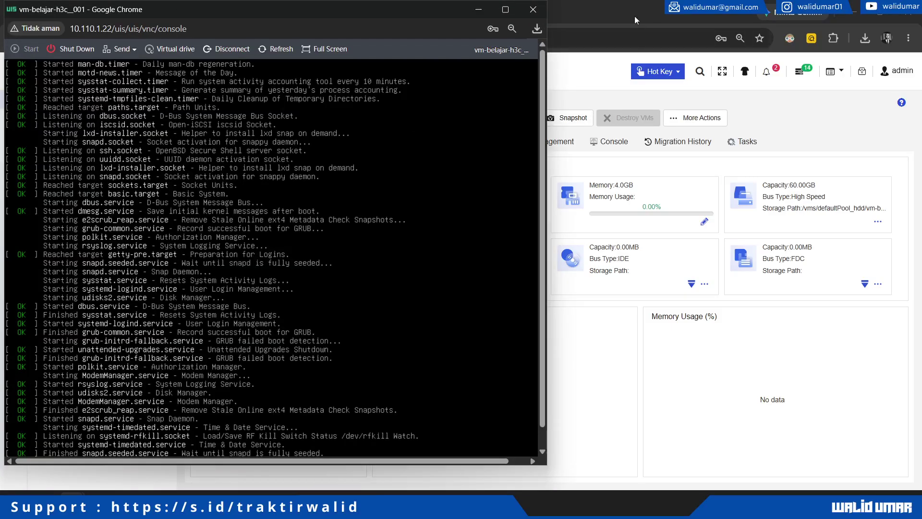
{"action": "left_click", "coordinate": [533, 9]}
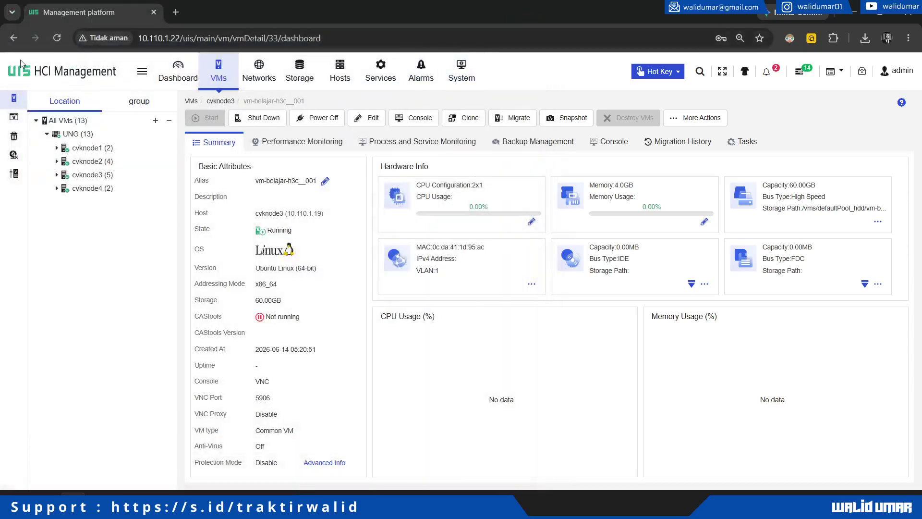
Step: Return to the UNG VM list and view the console of vm-belajar-h3c__004
{"action": "left_click", "coordinate": [79, 131]}
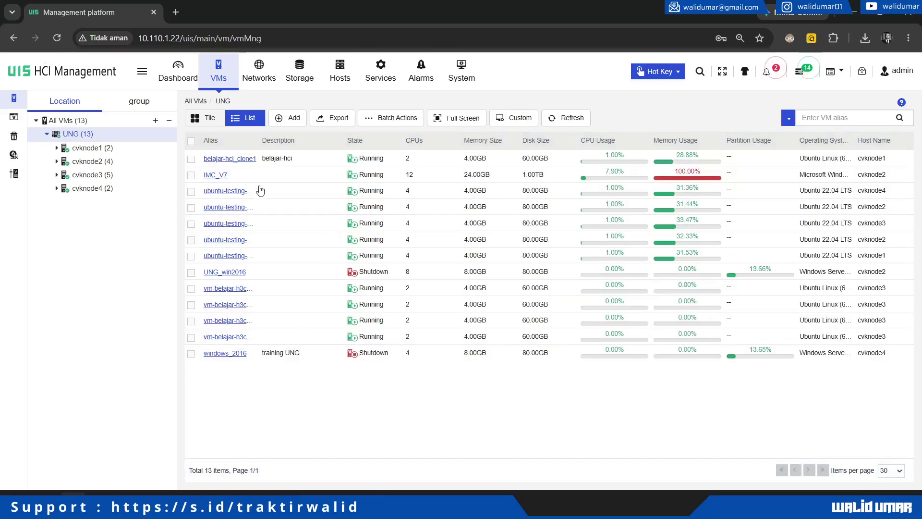
{"action": "left_click_drag", "start_coordinate": [260, 139], "coordinate": [319, 139]}
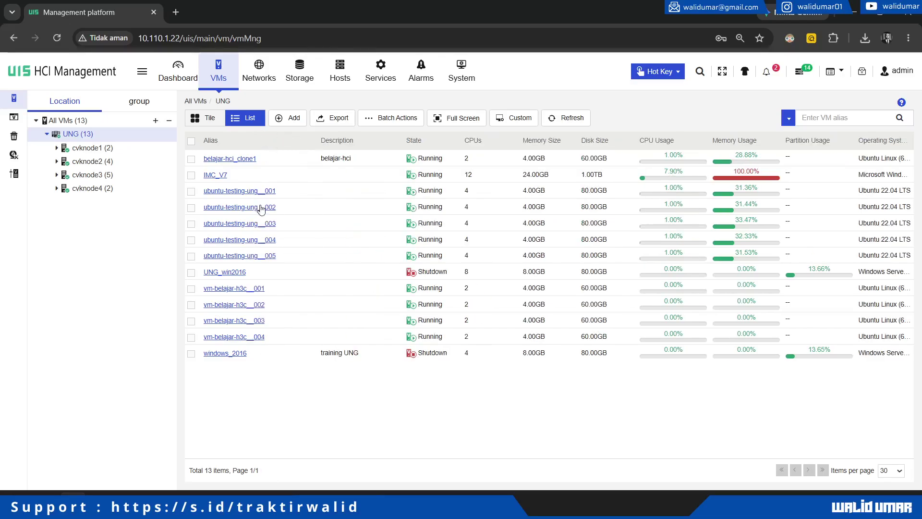
{"action": "left_click", "coordinate": [254, 337]}
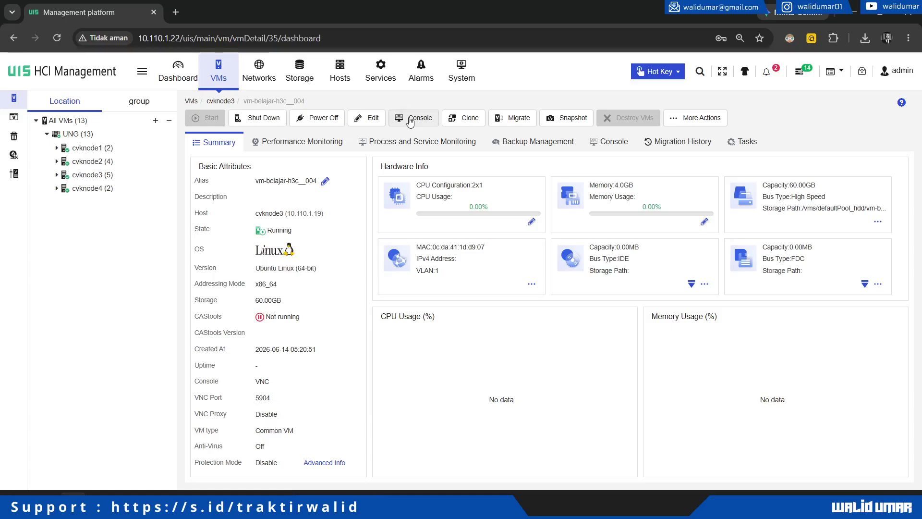
{"action": "left_click", "coordinate": [410, 119]}
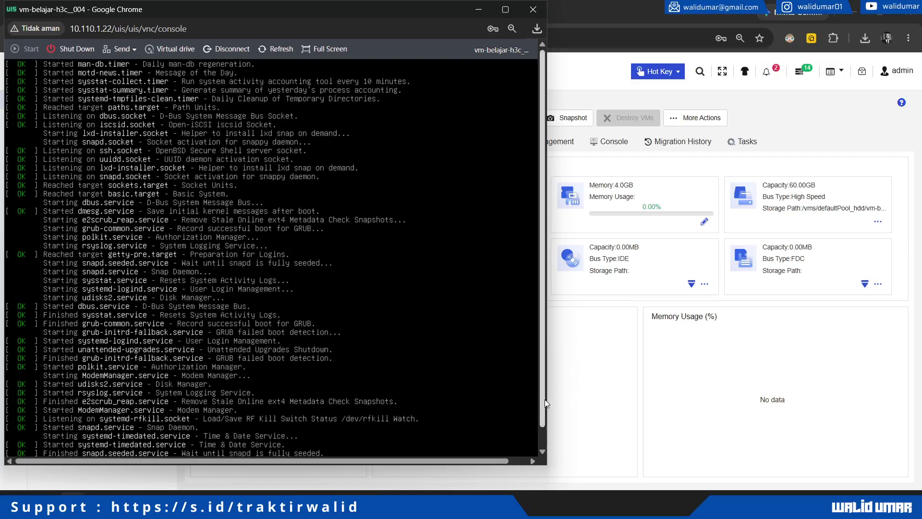
{"action": "left_click", "coordinate": [533, 9]}
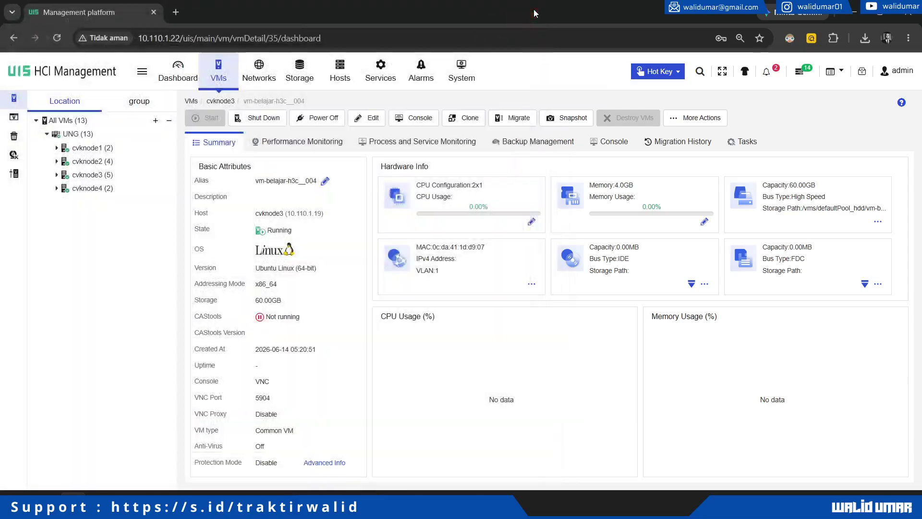
Step: Return to the UNG VM list, widen the Alias column and review the available batch actions
{"action": "left_click", "coordinate": [102, 137]}
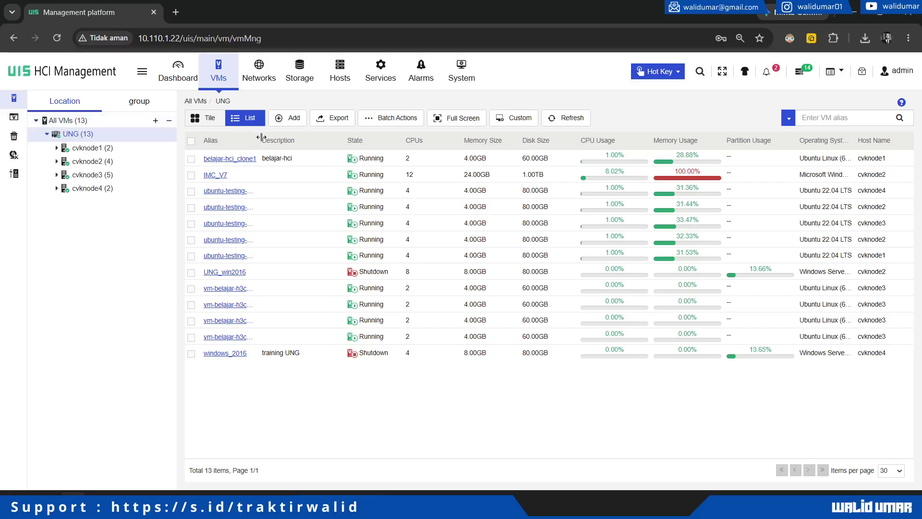
{"action": "left_click_drag", "start_coordinate": [259, 138], "coordinate": [318, 140]}
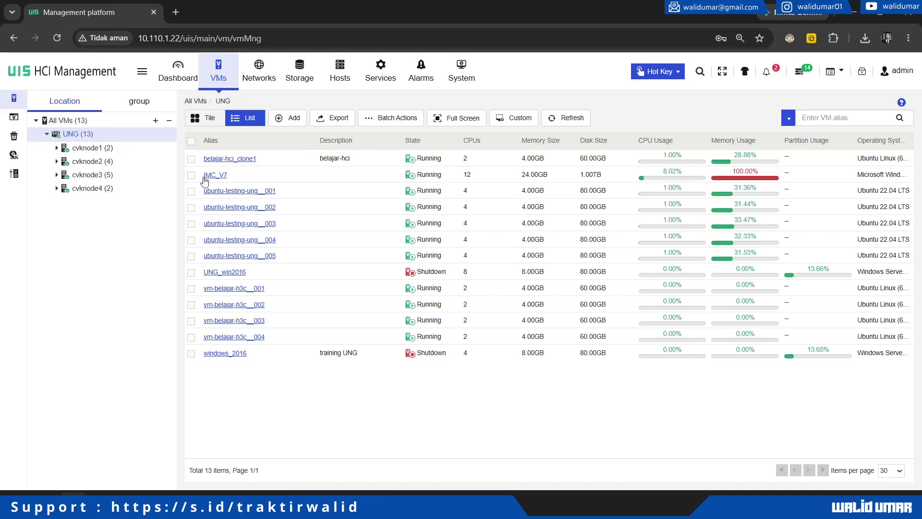
{"action": "left_click", "coordinate": [380, 119]}
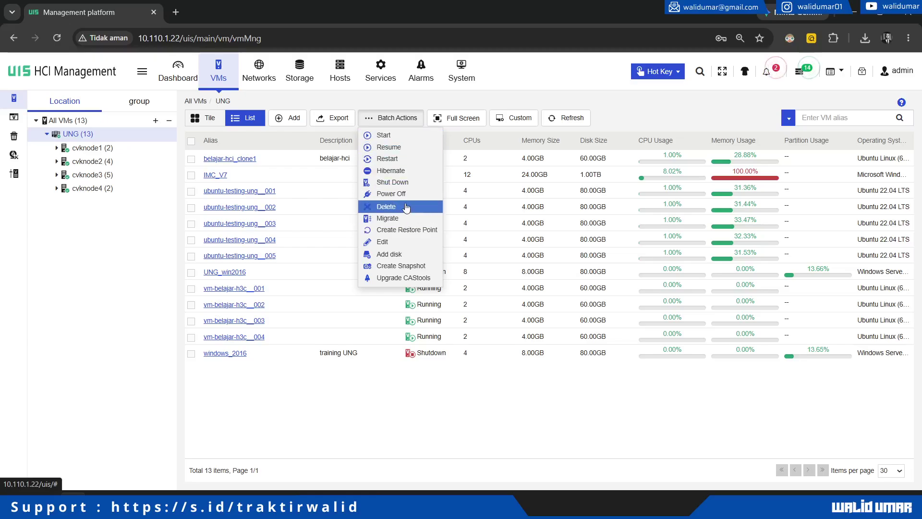
{"action": "left_click", "coordinate": [234, 417]}
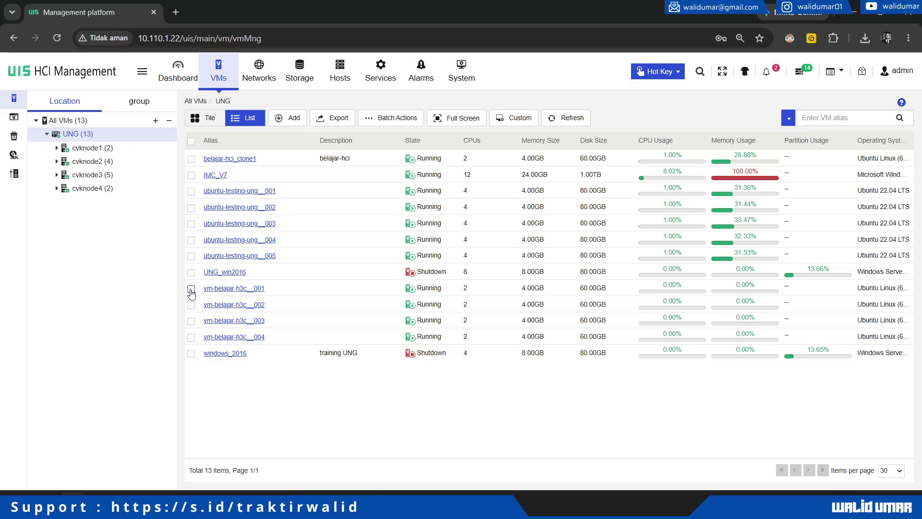
Step: Batch shut down vm-belajar-h3c__001 to __004 and ubuntu-testing-ung__001 to __005, and refresh the VM list
{"action": "left_click", "coordinate": [191, 289]}
{"action": "left_click", "coordinate": [191, 304]}
{"action": "left_click", "coordinate": [192, 321]}
{"action": "left_click", "coordinate": [191, 337]}
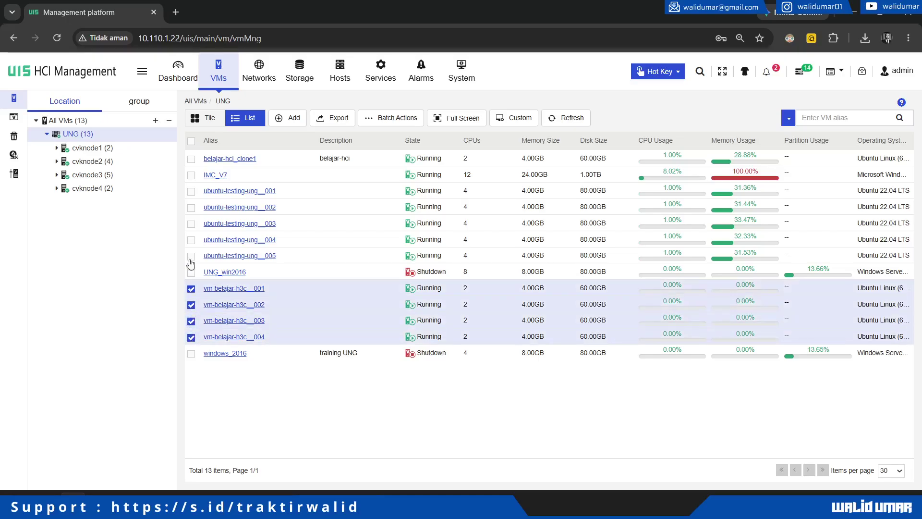
{"action": "left_click", "coordinate": [191, 191]}
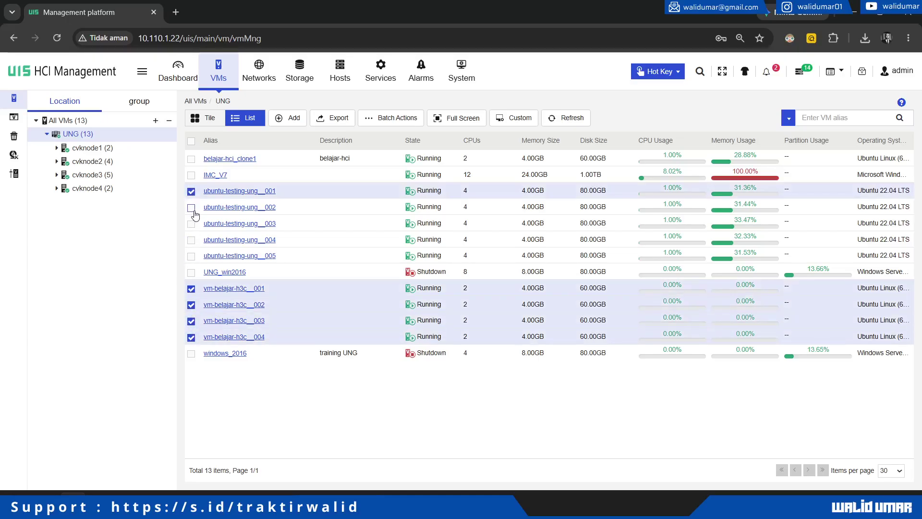
{"action": "left_click", "coordinate": [191, 207]}
{"action": "left_click", "coordinate": [191, 224]}
{"action": "left_click", "coordinate": [191, 240]}
{"action": "left_click", "coordinate": [191, 256]}
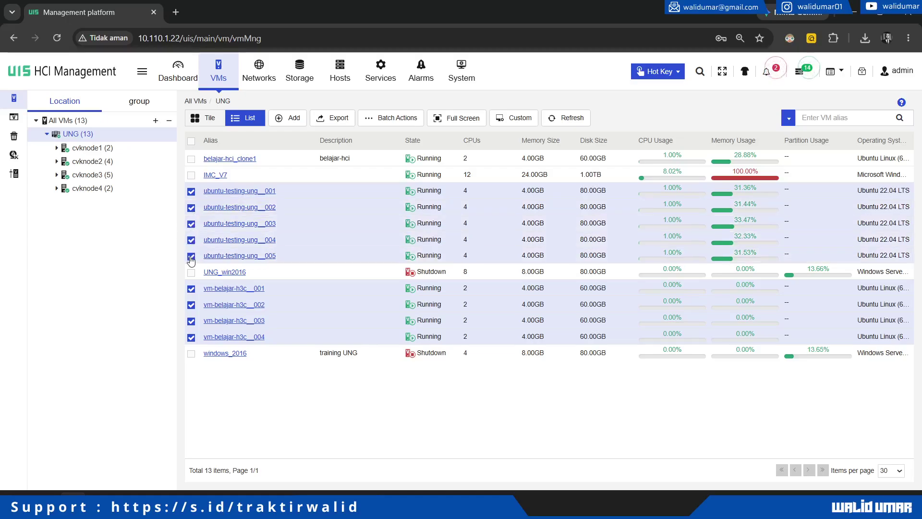
{"action": "left_click", "coordinate": [390, 118]}
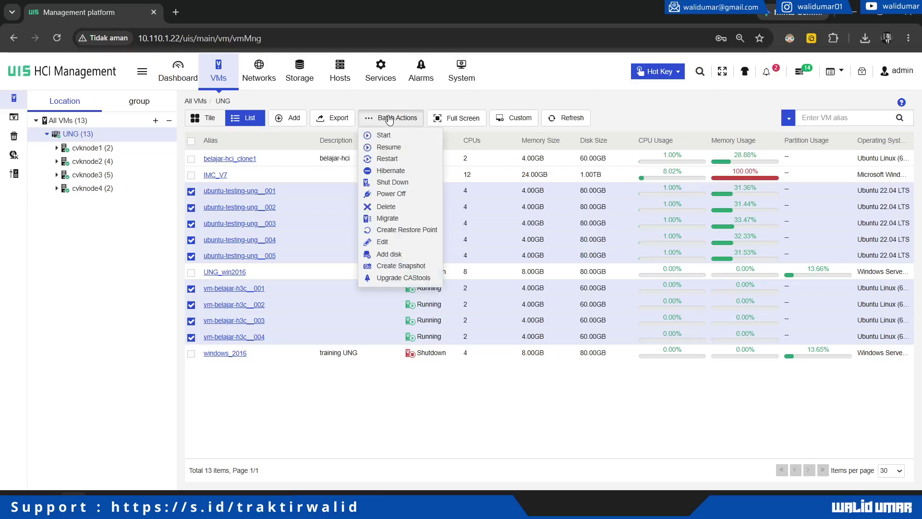
{"action": "left_click", "coordinate": [397, 183]}
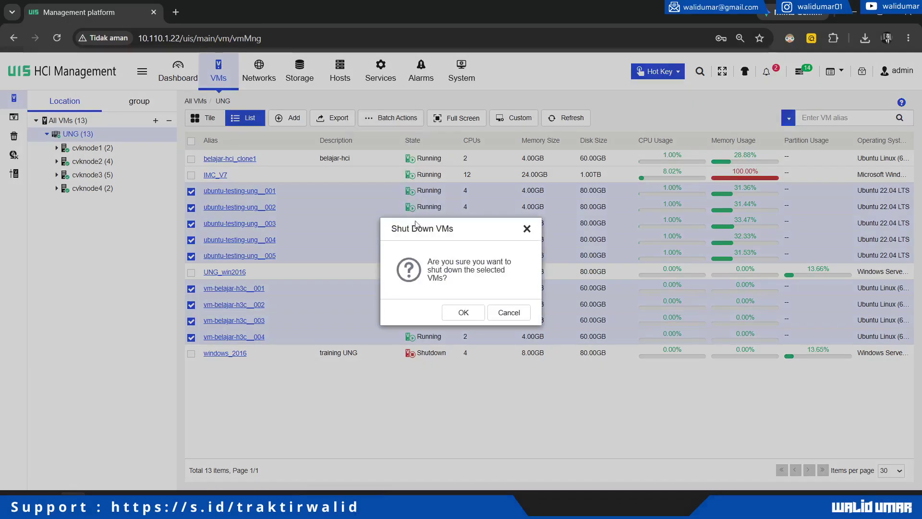
{"action": "left_click", "coordinate": [462, 311]}
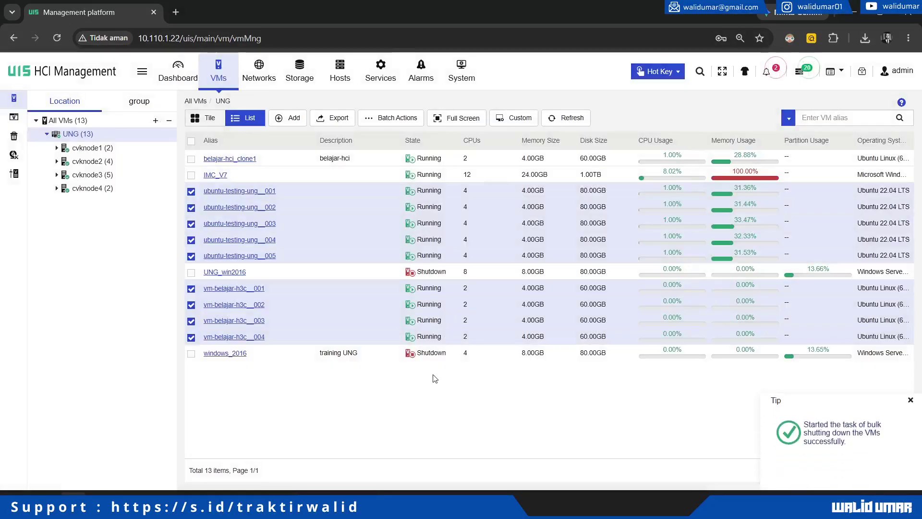
{"action": "left_click", "coordinate": [571, 118]}
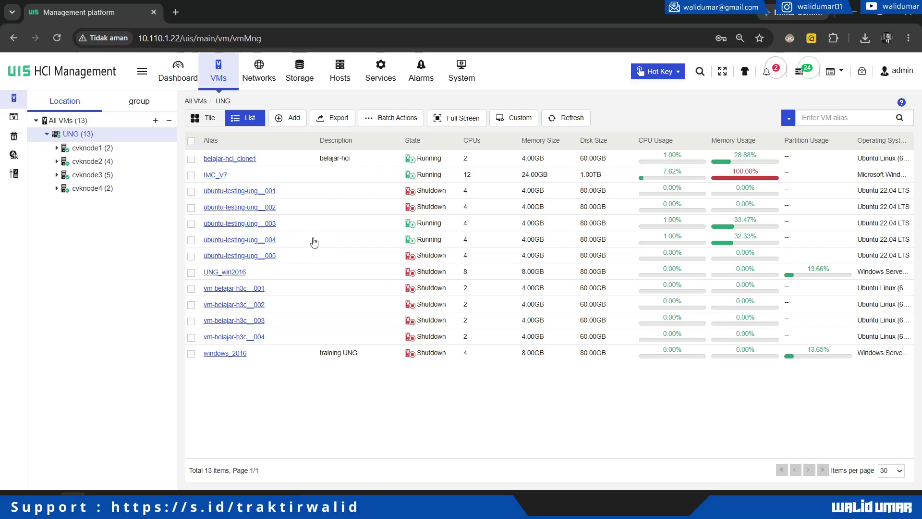
Step: Batch delete vm-belajar-h3c__001 to __004 with Low-Level Format and Delete Data Storage Files, including their backup files, confirming with the word Delete
{"action": "left_click", "coordinate": [191, 289]}
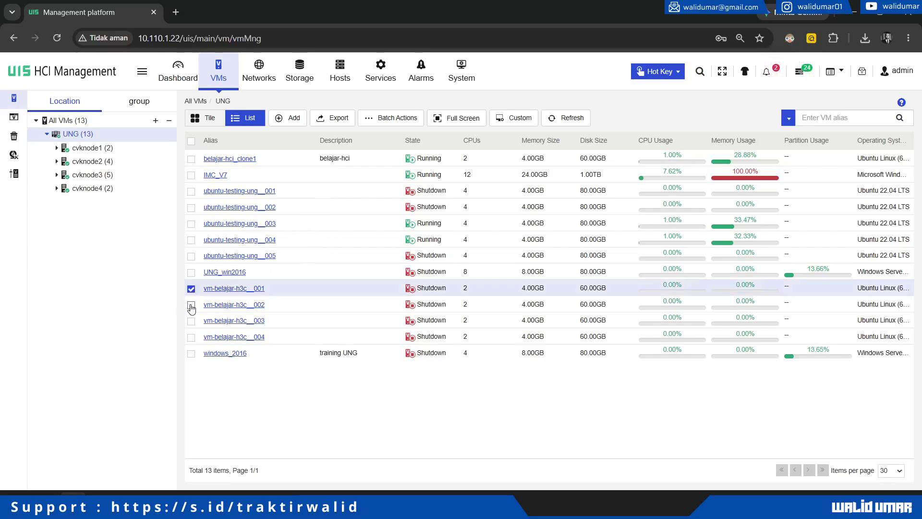
{"action": "left_click", "coordinate": [192, 305]}
{"action": "left_click", "coordinate": [191, 321]}
{"action": "left_click", "coordinate": [191, 337]}
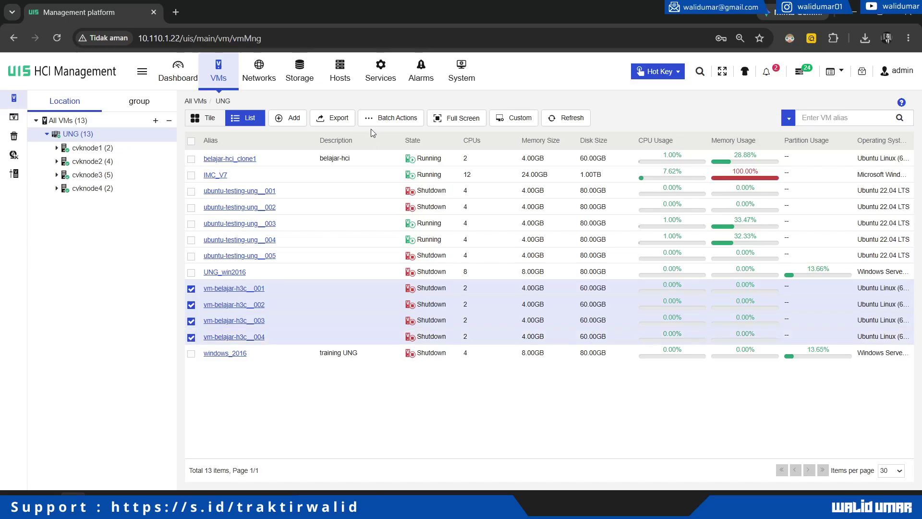
{"action": "left_click", "coordinate": [390, 119]}
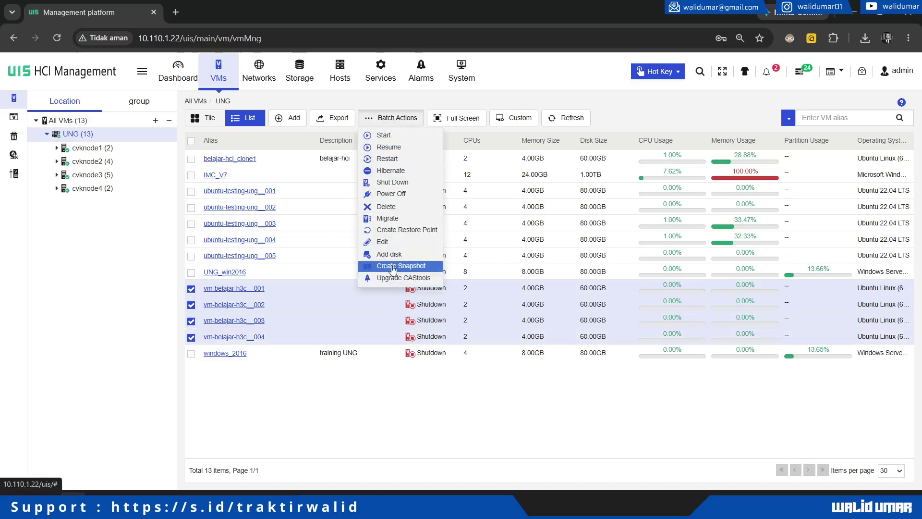
{"action": "left_click", "coordinate": [387, 207]}
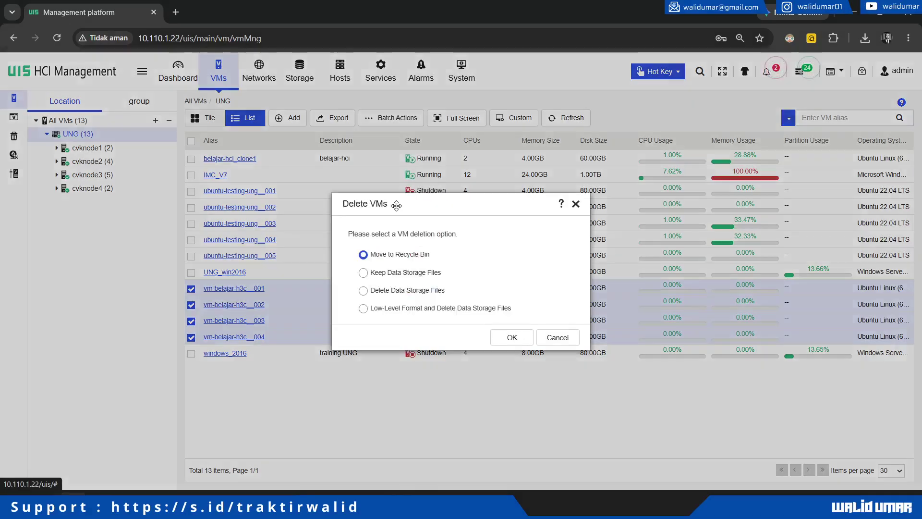
{"action": "left_click", "coordinate": [396, 309]}
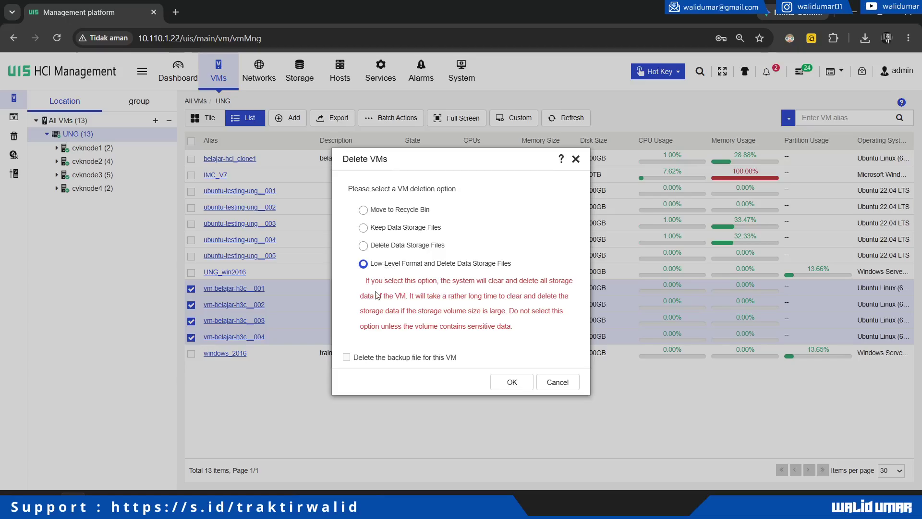
{"action": "left_click", "coordinate": [348, 358]}
{"action": "left_click", "coordinate": [512, 383]}
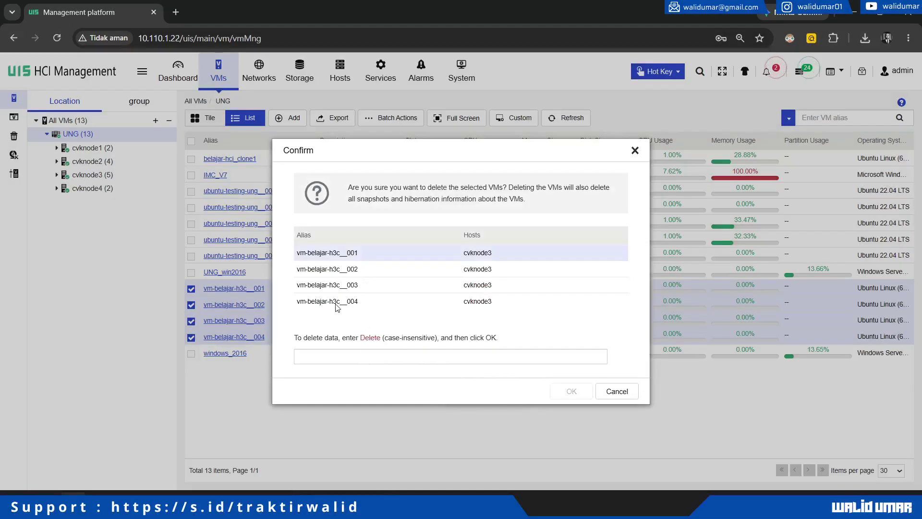
{"action": "left_click", "coordinate": [333, 357]}
{"action": "left_click", "coordinate": [372, 383]}
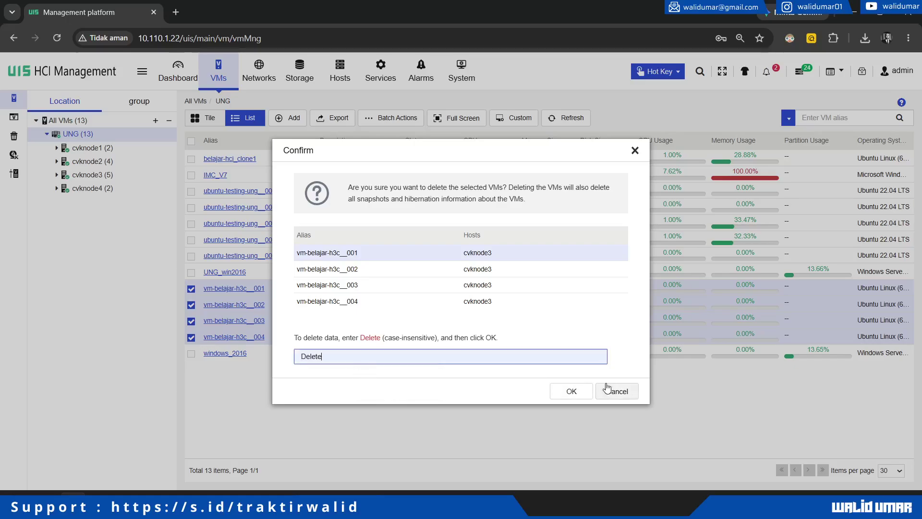
{"action": "left_click", "coordinate": [571, 391]}
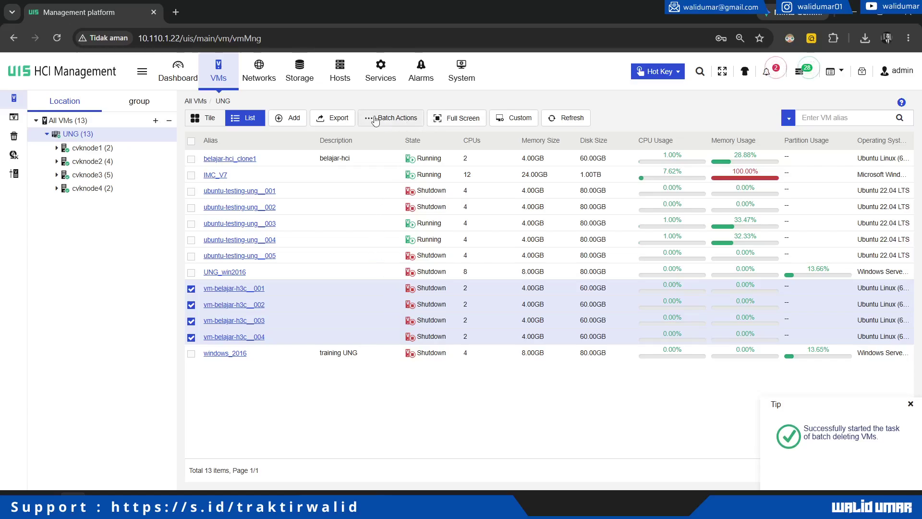
Step: Reload the VM list with a wider Alias column and check the progress of the vm-belajar-h3c deletion tasks in the Task Console
{"action": "left_click", "coordinate": [561, 124]}
{"action": "left_click", "coordinate": [564, 118]}
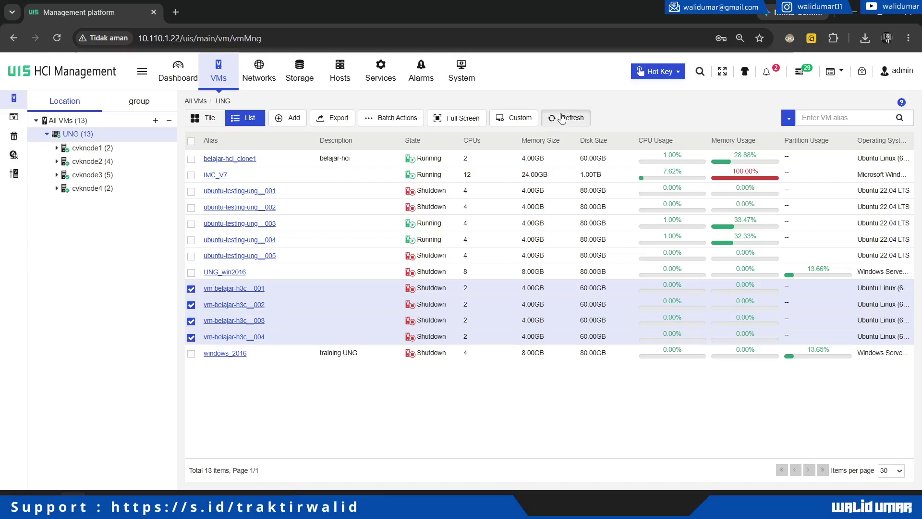
{"action": "left_click", "coordinate": [57, 38]}
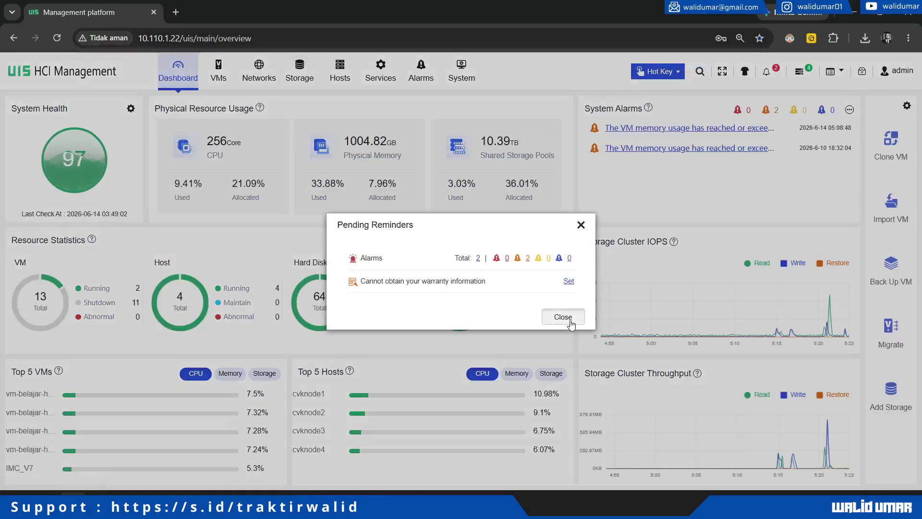
{"action": "left_click", "coordinate": [562, 317]}
{"action": "left_click", "coordinate": [220, 75]}
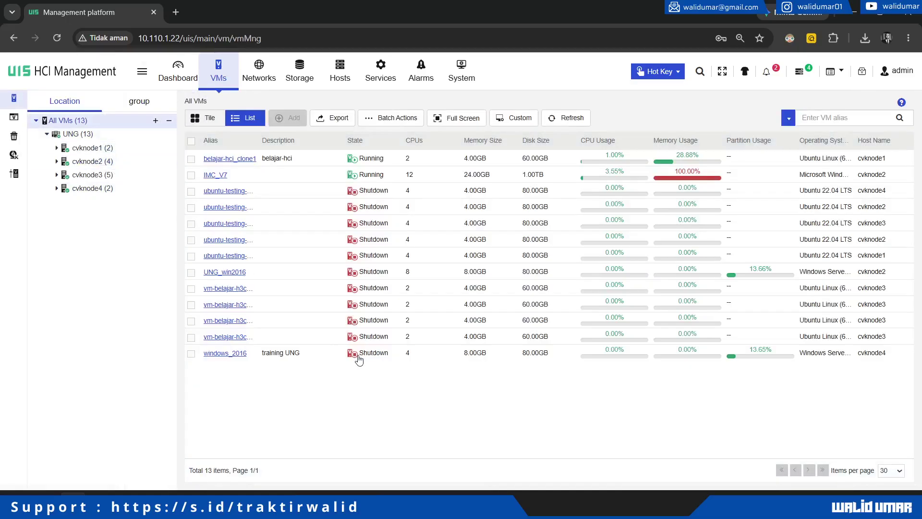
{"action": "left_click_drag", "start_coordinate": [261, 140], "coordinate": [321, 140]}
{"action": "left_click", "coordinate": [800, 72]}
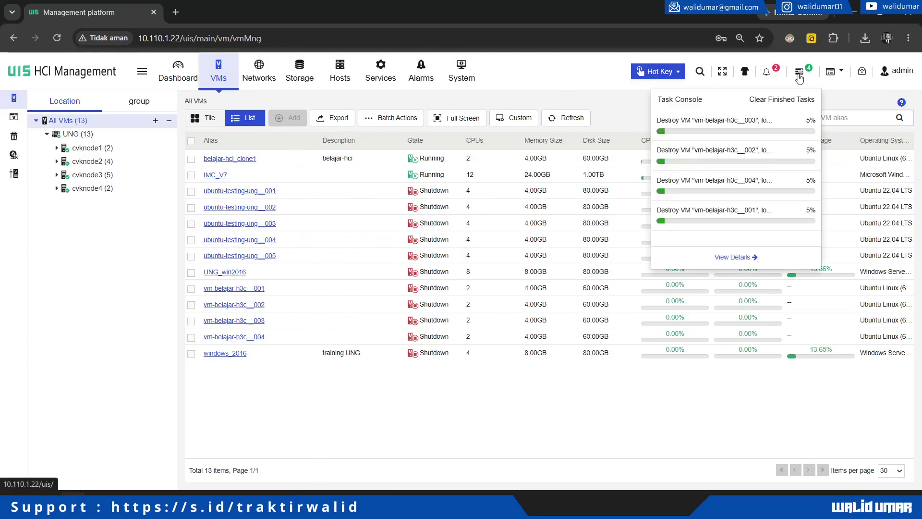